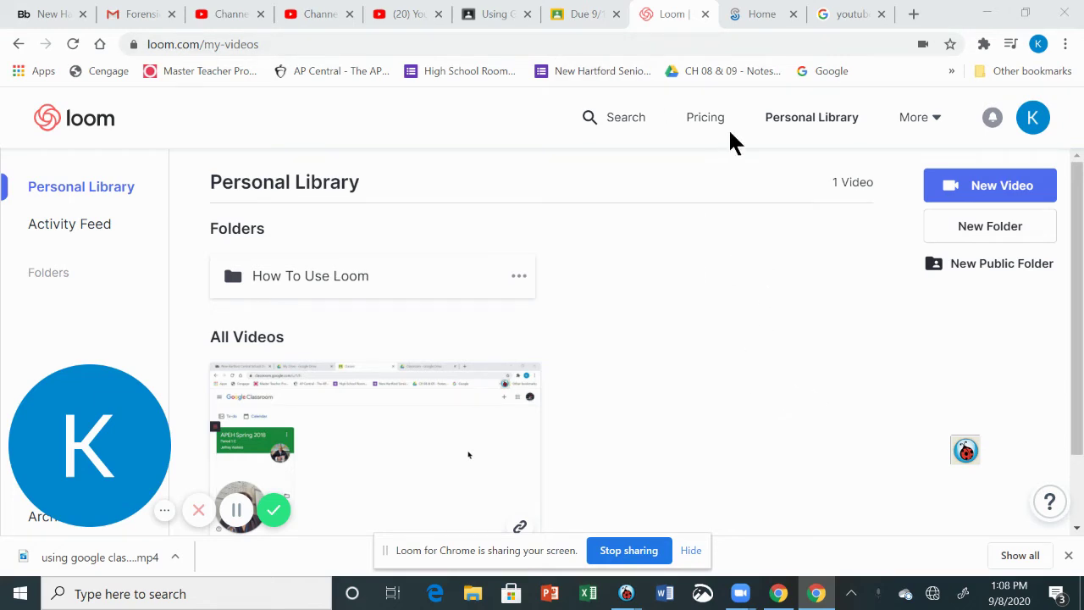
# Switch to the Classroom Student work page and check which Chrome account is signed in
pyautogui.click(513, 17)
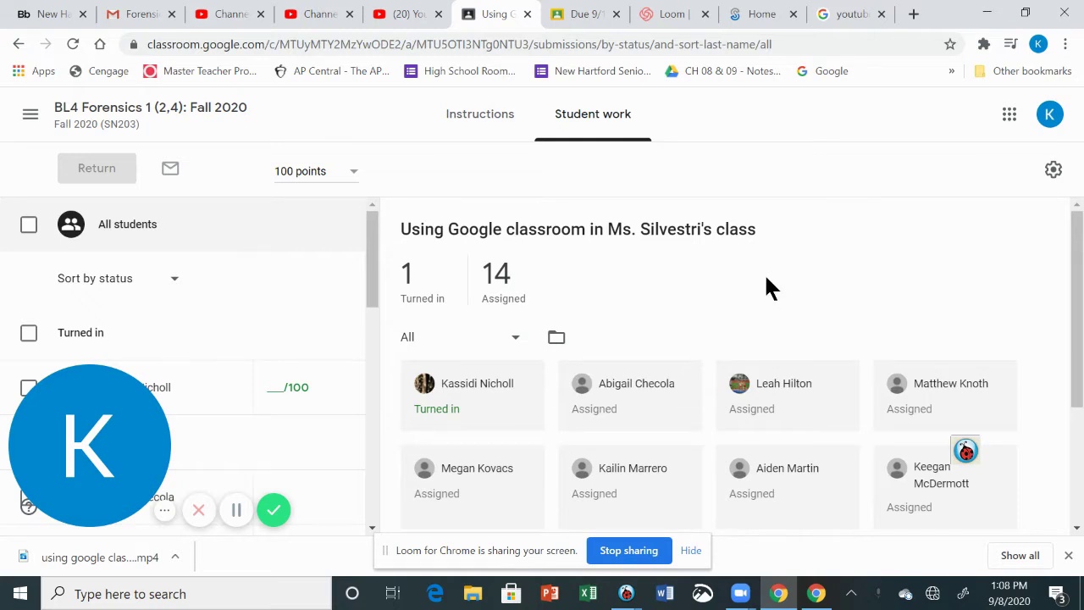
pyautogui.click(1038, 46)
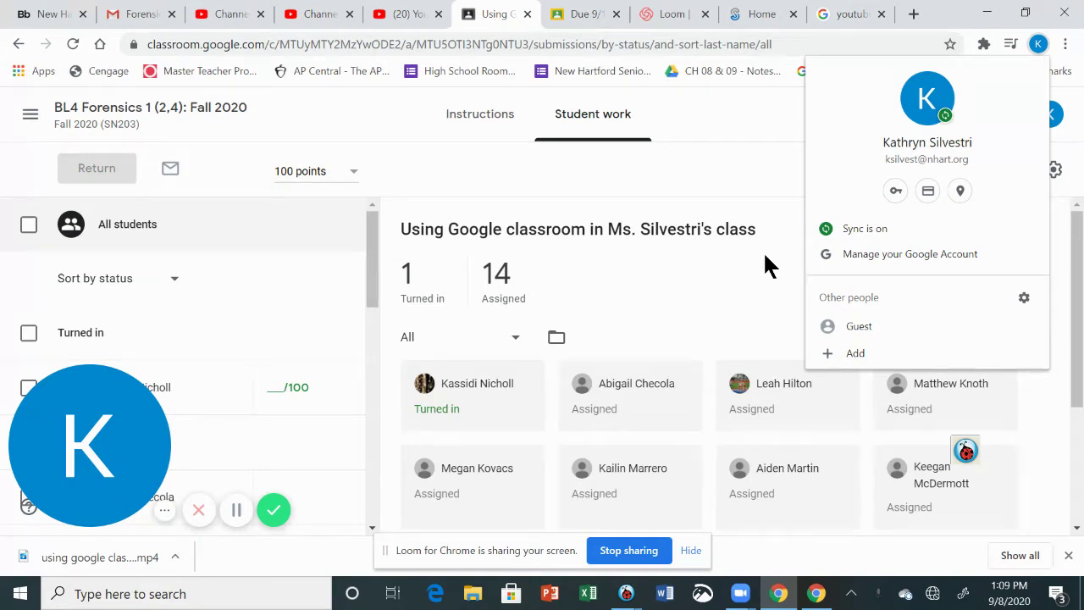
pyautogui.click(705, 278)
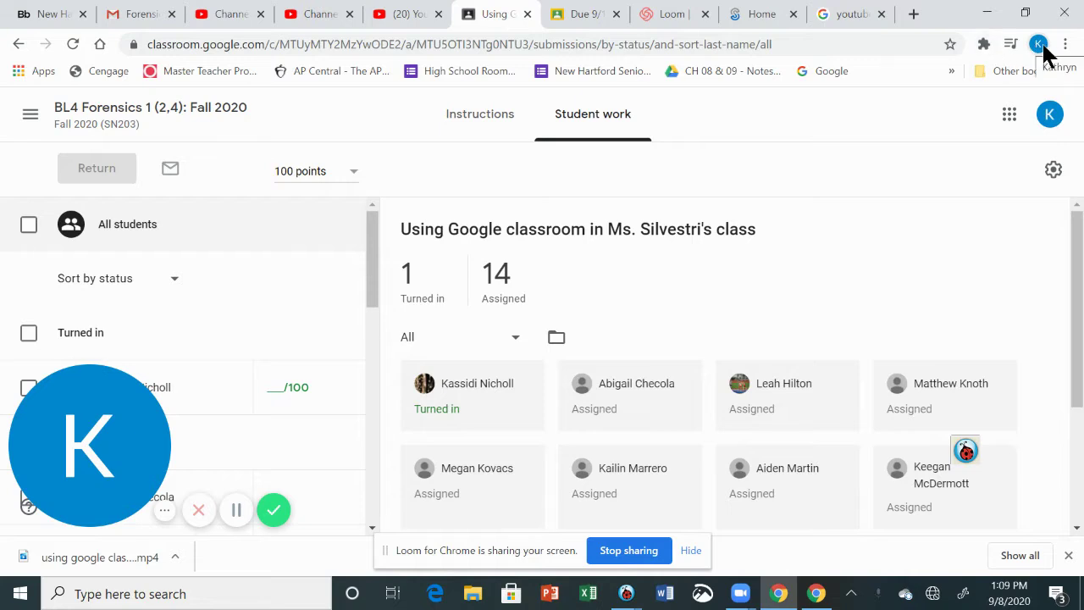
# Review the installed Chrome extensions, then close the Extensions panel
pyautogui.click(984, 43)
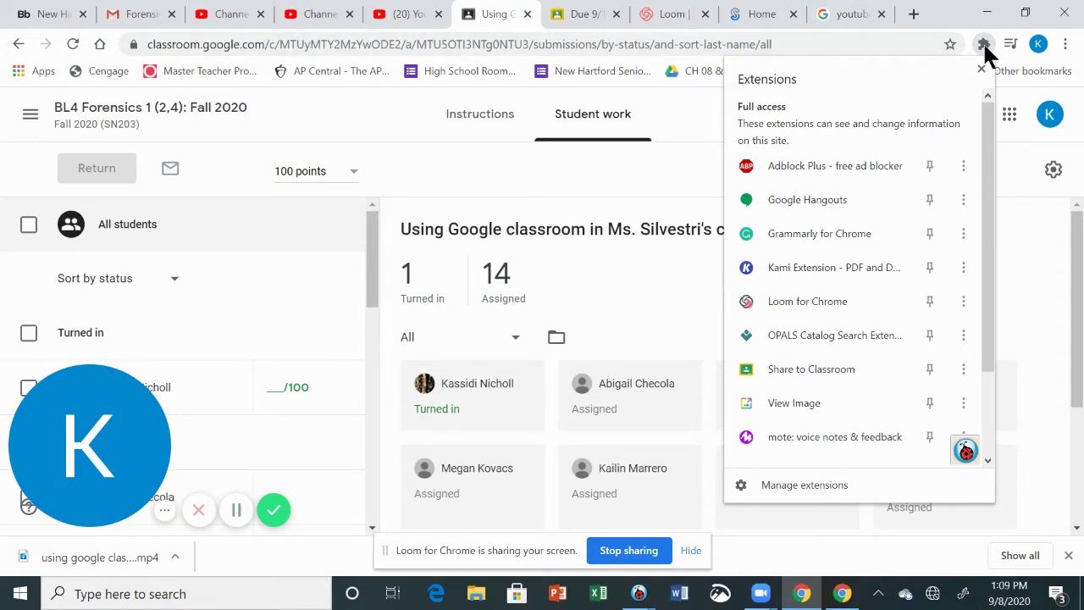
pyautogui.click(985, 44)
pyautogui.click(983, 44)
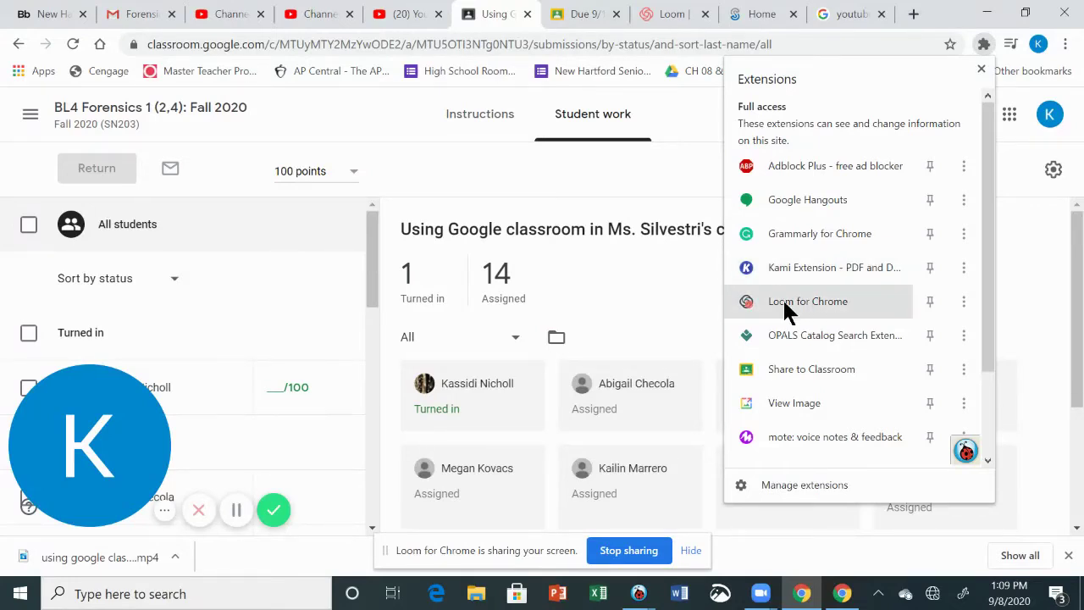
pyautogui.click(662, 246)
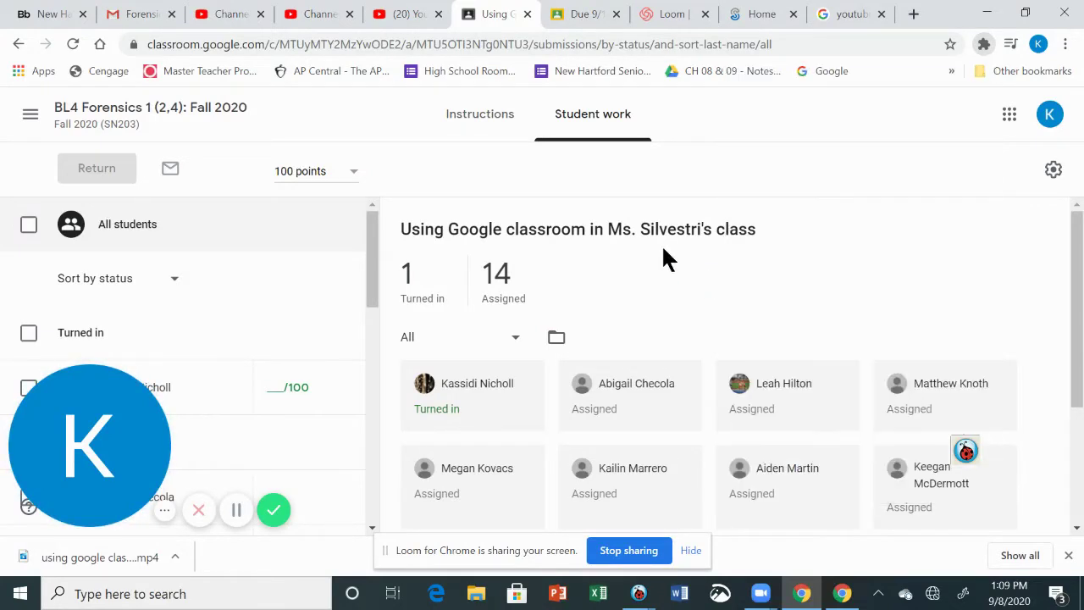
# Go to the BL4 Forensics class's Classwork list
pyautogui.click(112, 124)
pyautogui.click(514, 125)
pyautogui.scroll(-5, 796, 298)
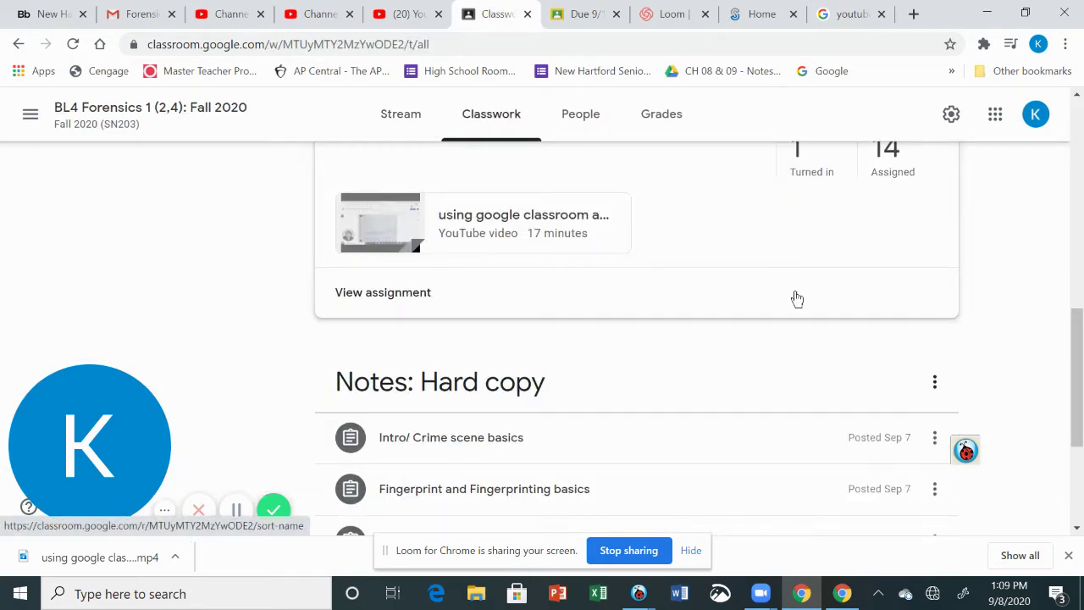
pyautogui.scroll(3, 821, 297)
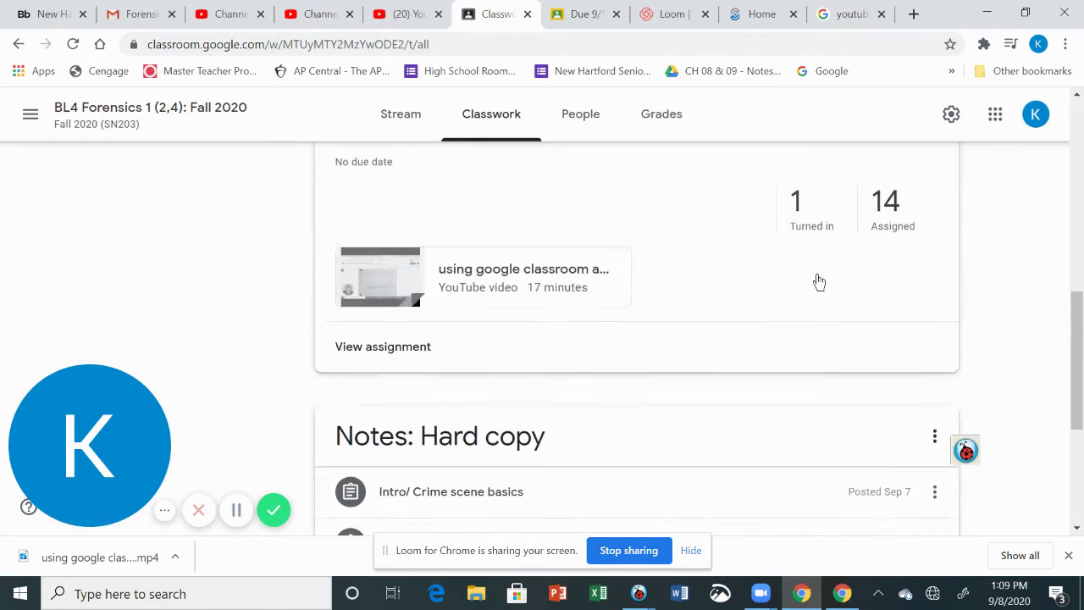
pyautogui.scroll(7, 724, 364)
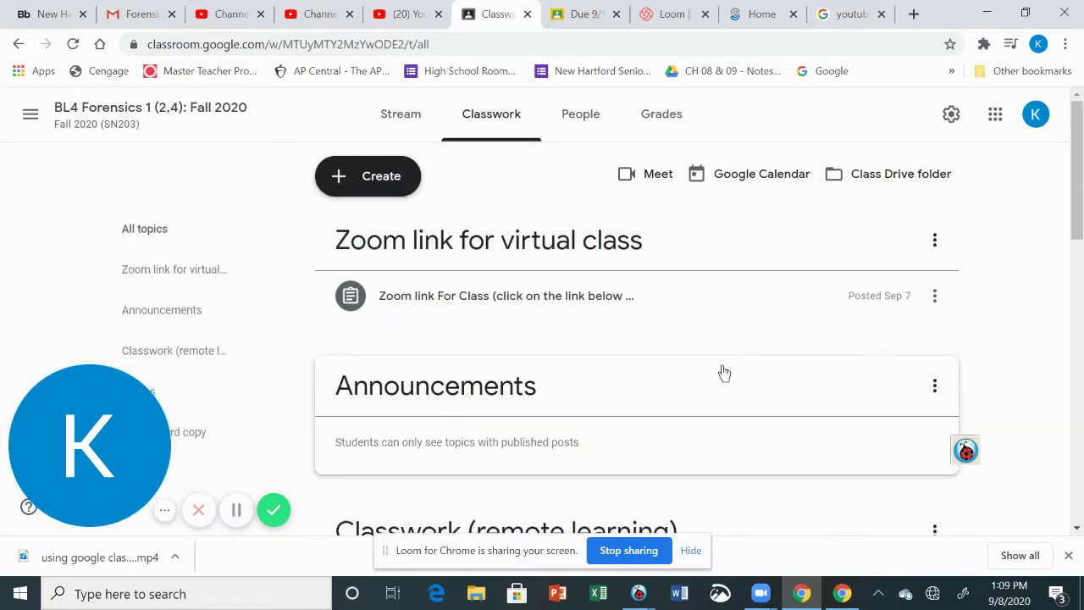
pyautogui.scroll(-3, 728, 365)
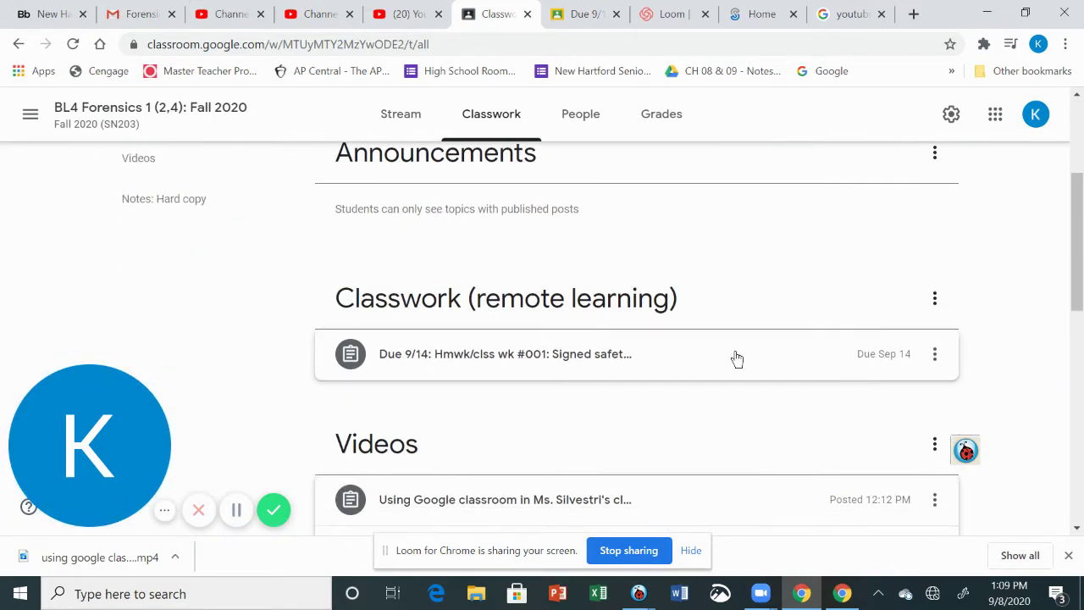
# Expand the Due 9/14 homework and preview its 'for sig sheets' PDF attachment
pyautogui.click(618, 363)
pyautogui.scroll(-3, 686, 372)
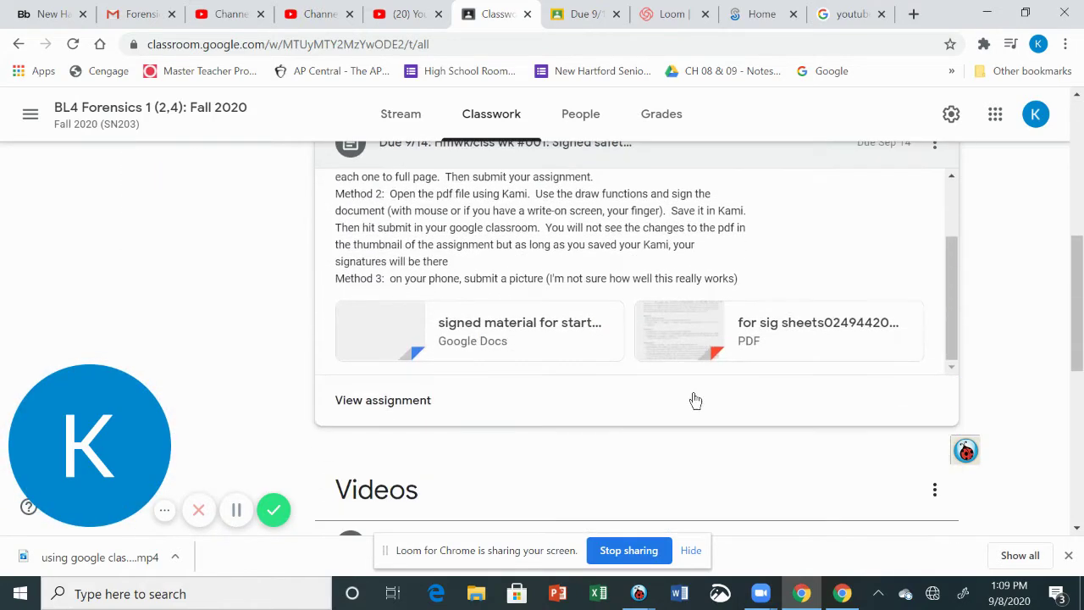
pyautogui.click(705, 333)
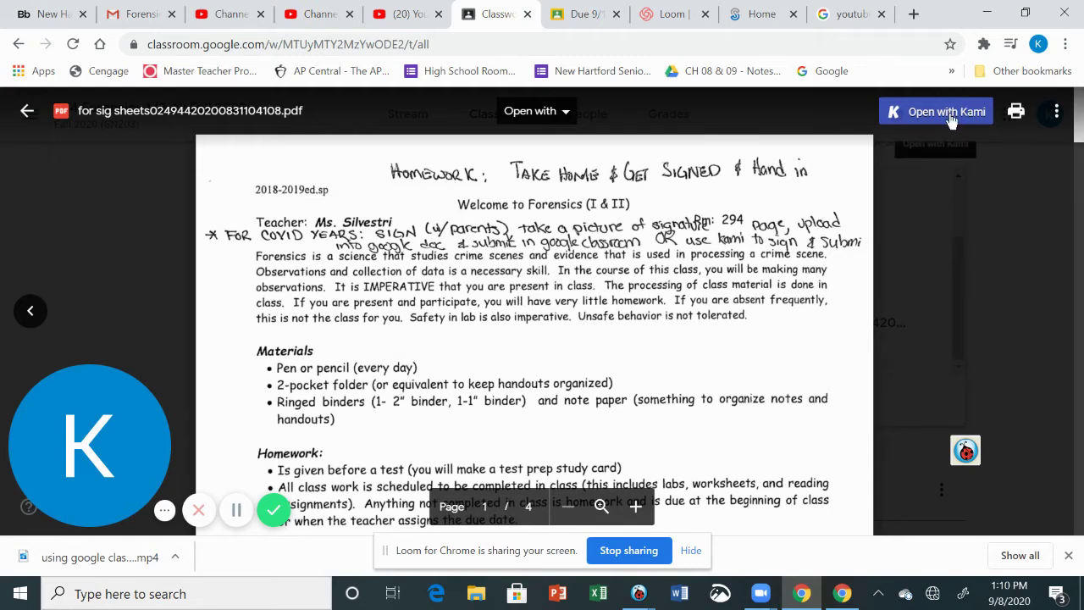
# Open the signature-sheet PDF in Kami, declining the Recognize Text offer with No thanks
pyautogui.click(564, 119)
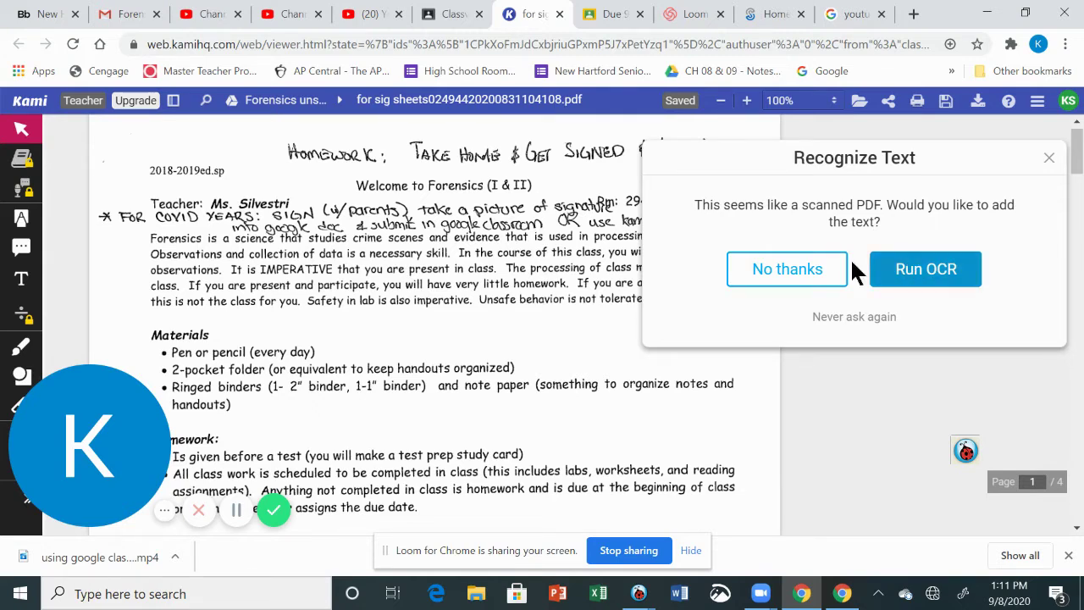
pyautogui.click(806, 271)
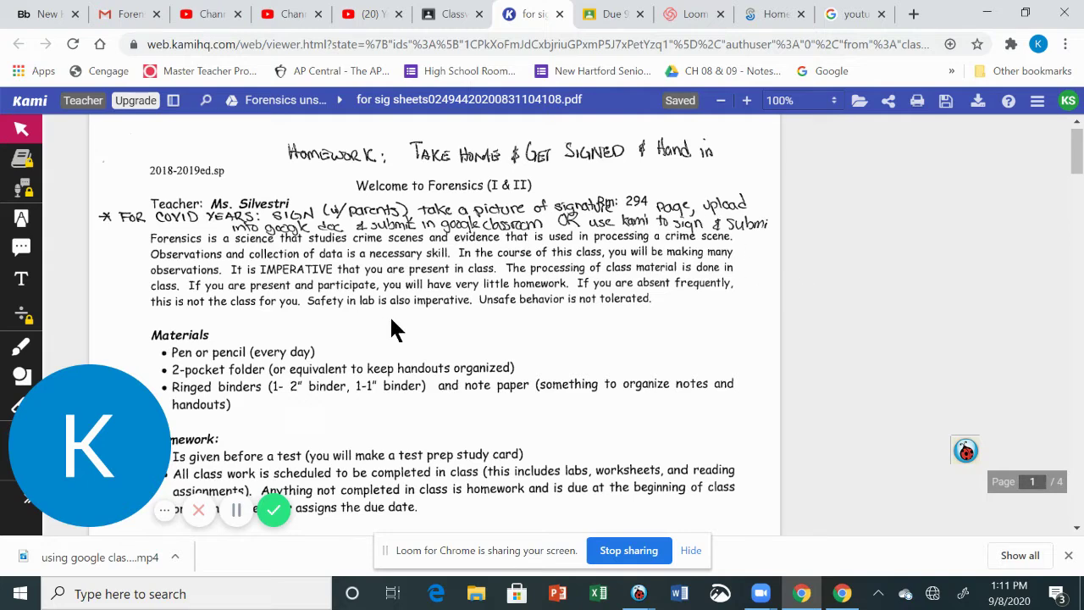
# Add a text box reading 'ljksdfoienfoien sdkweo kowoierjin' on page 2's Student Name line
pyautogui.moveTo(126, 483); pyautogui.dragTo(951, 222)
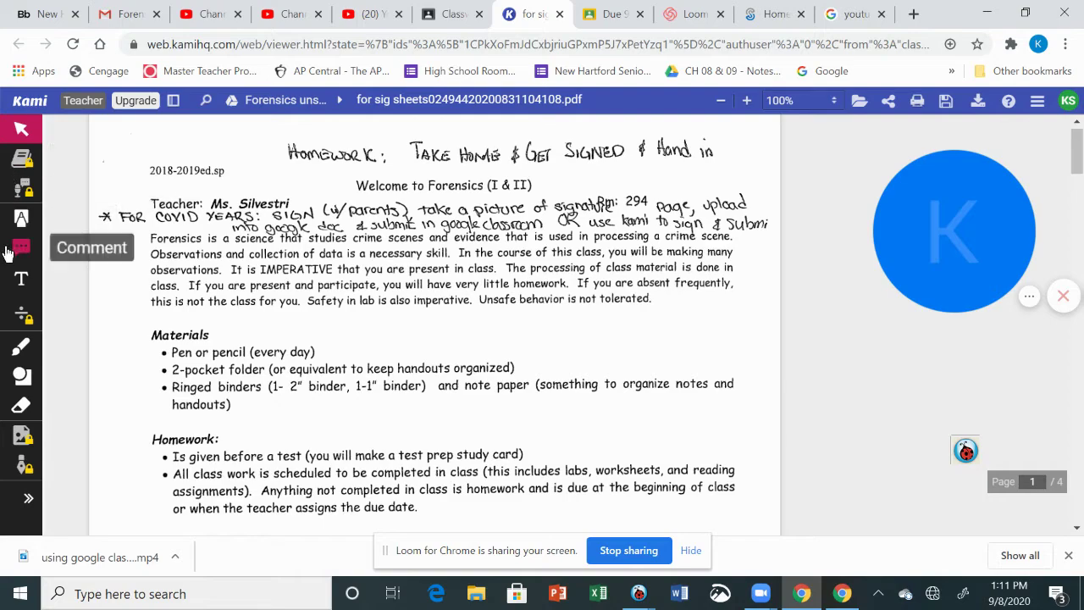
pyautogui.scroll(-4, 378, 329)
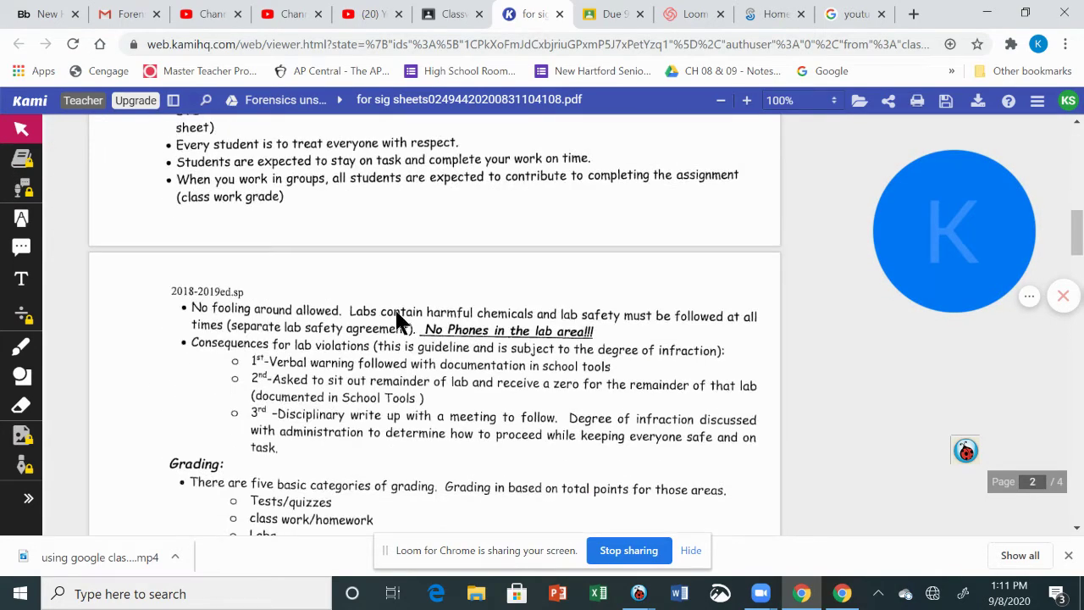
pyautogui.scroll(-10, 399, 305)
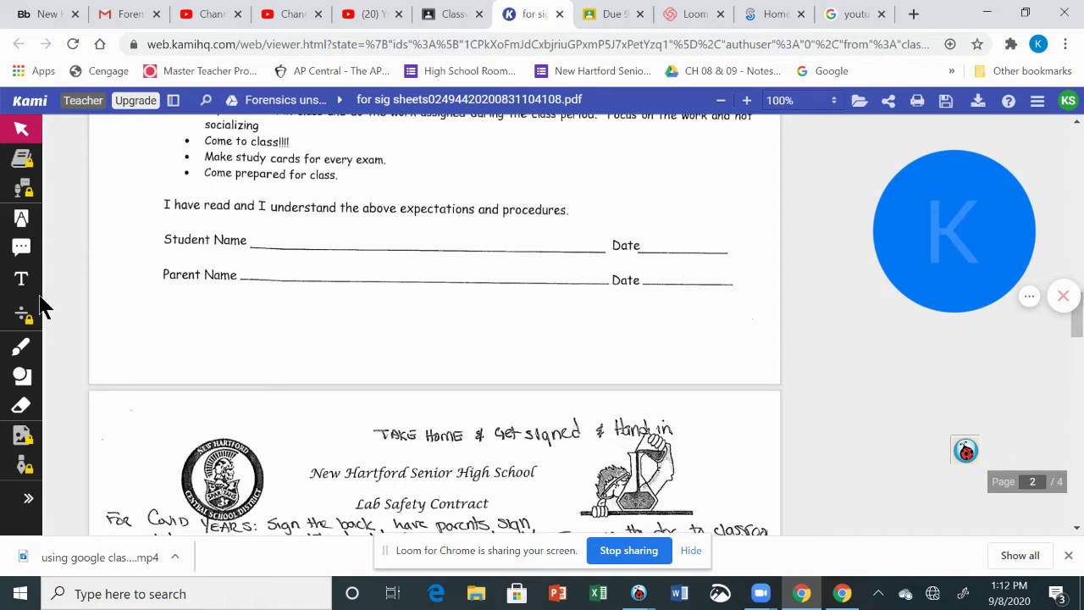
pyautogui.click(22, 278)
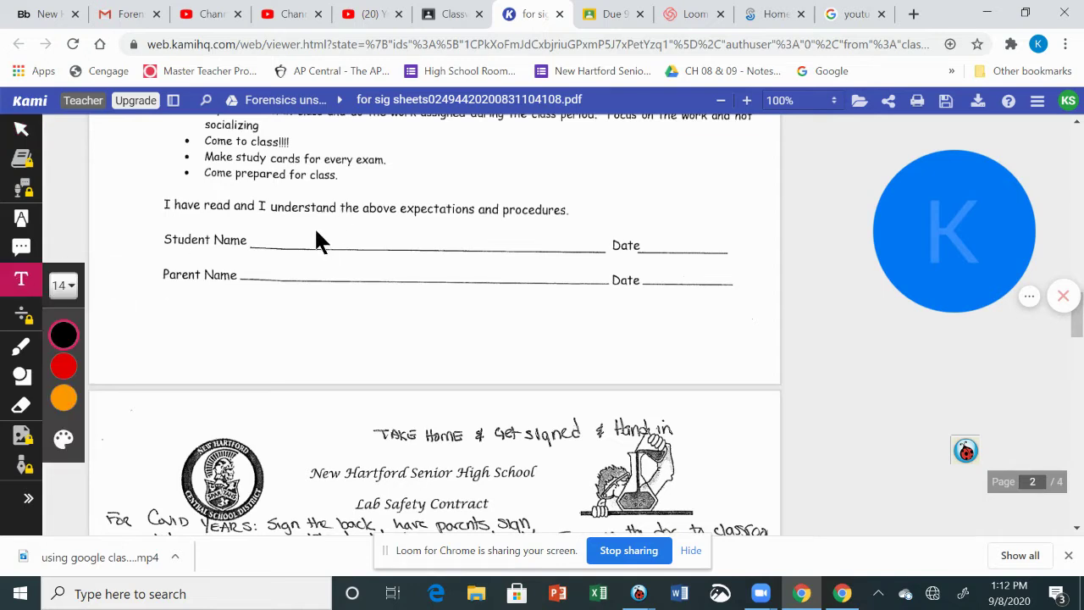
pyautogui.click(288, 230)
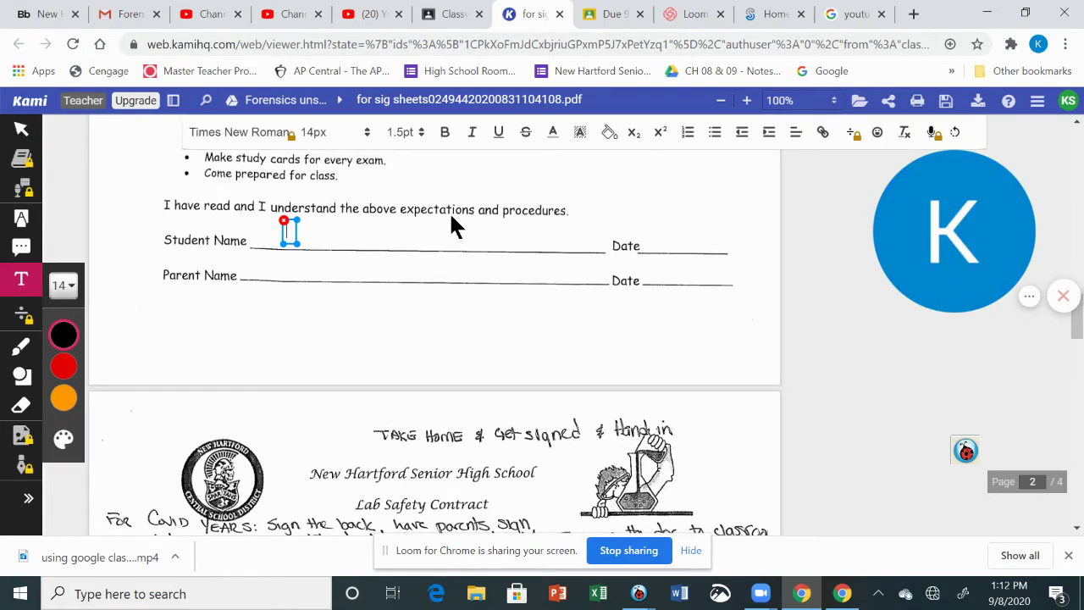
pyautogui.write('ljksdfoienfoien')
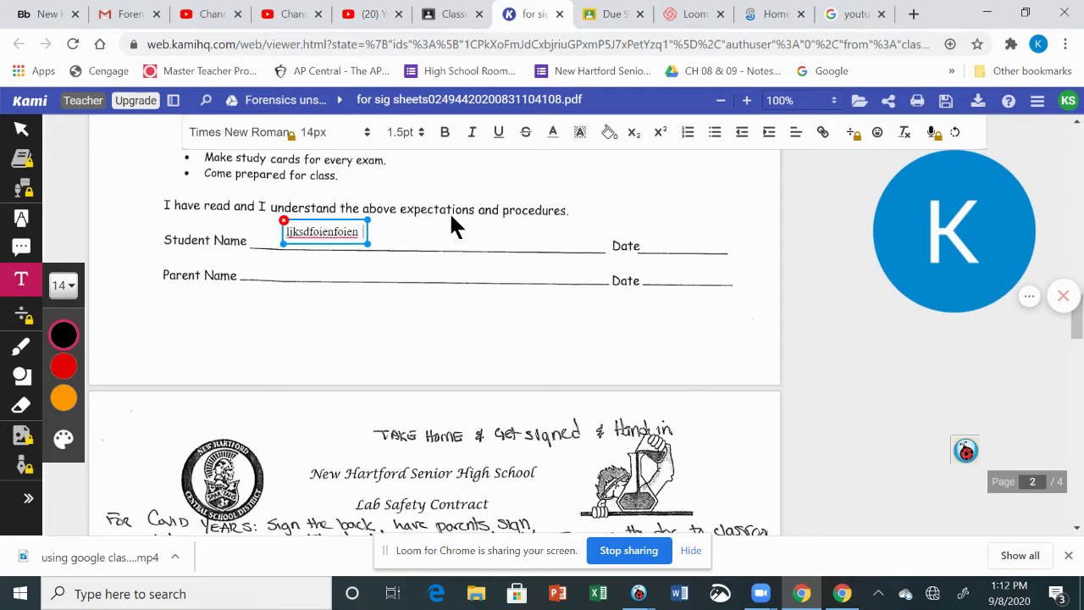
pyautogui.write(' sdkweo kowoierjinsd')
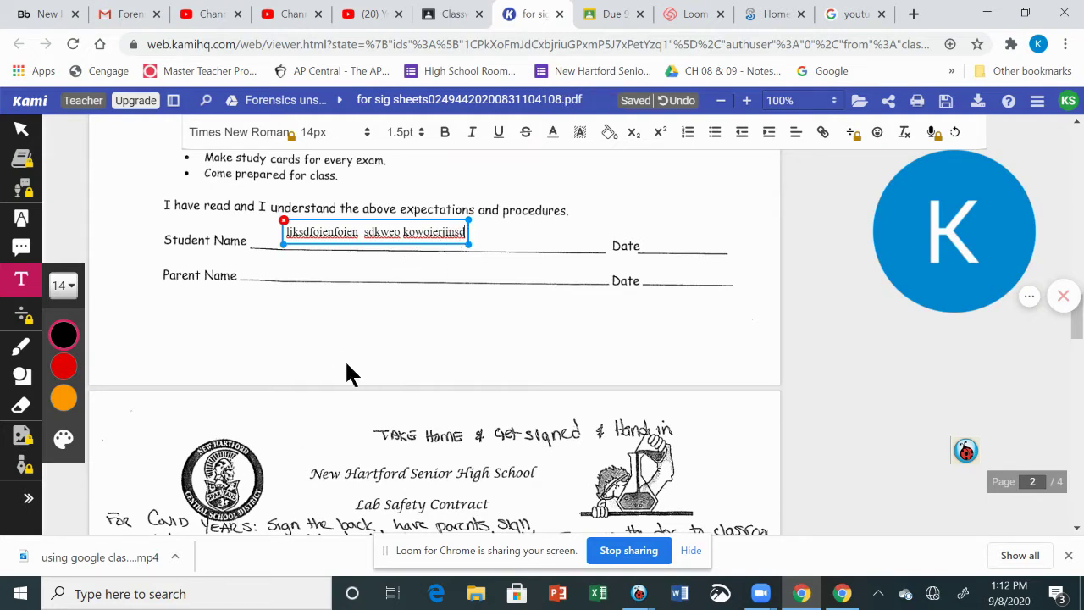
# Erase the typed text and hand-draw a signature on the Student Name line
pyautogui.click(21, 405)
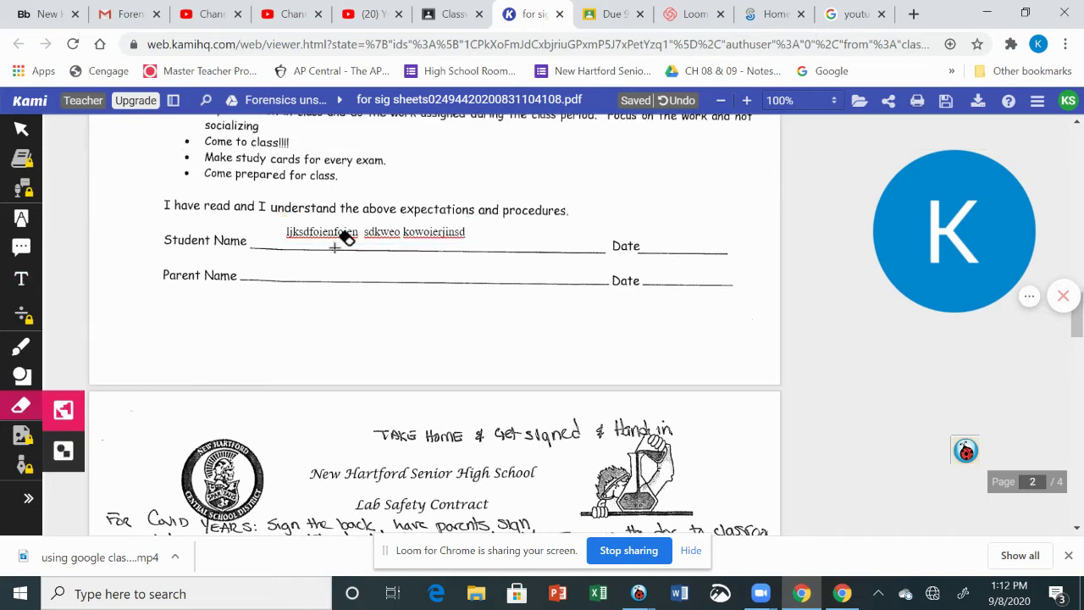
pyautogui.click(398, 235)
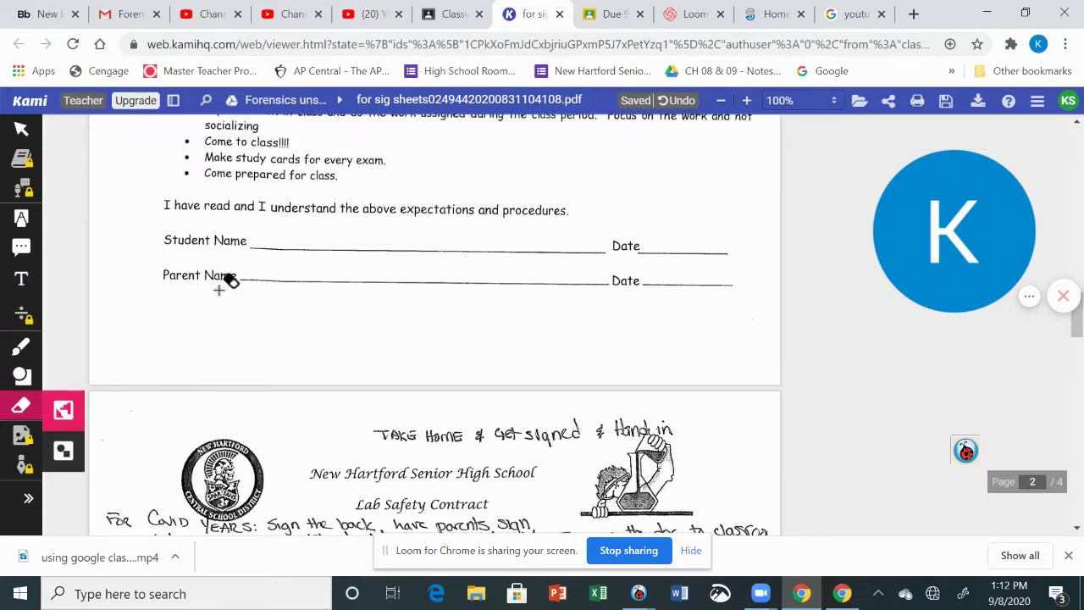
pyautogui.click(25, 357)
pyautogui.click(70, 428)
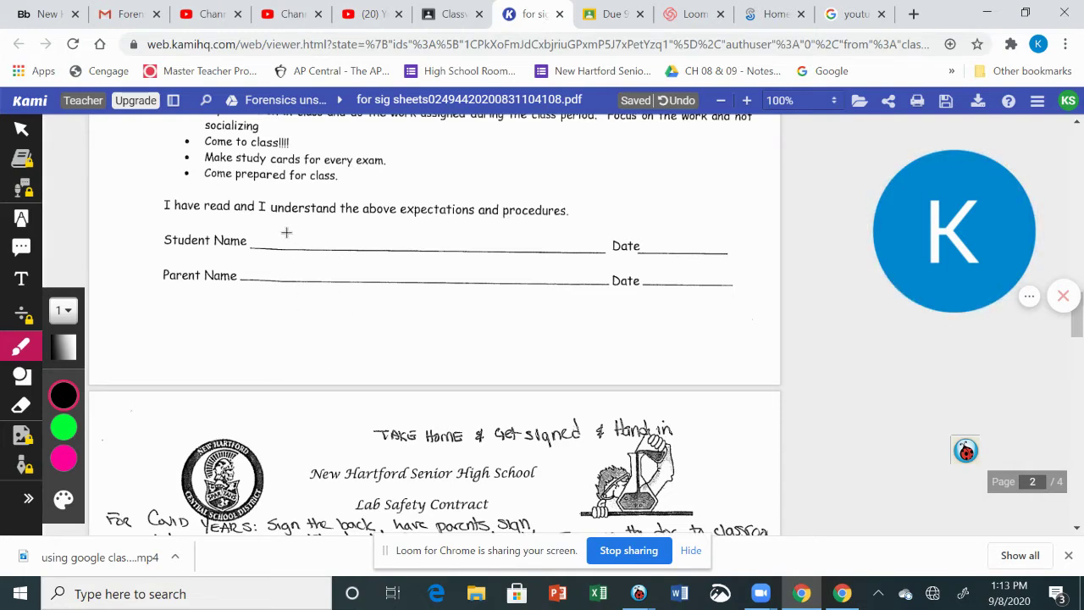
pyautogui.moveTo(260, 223)
pyautogui.mouseDown()
pyautogui.moveTo(252, 254)
pyautogui.moveTo(256, 238)
pyautogui.moveTo(269, 251)
pyautogui.moveTo(280, 237)
pyautogui.moveTo(306, 241)
pyautogui.moveTo(341, 269)
pyautogui.moveTo(353, 235)
pyautogui.moveTo(359, 243)
pyautogui.mouseUp()
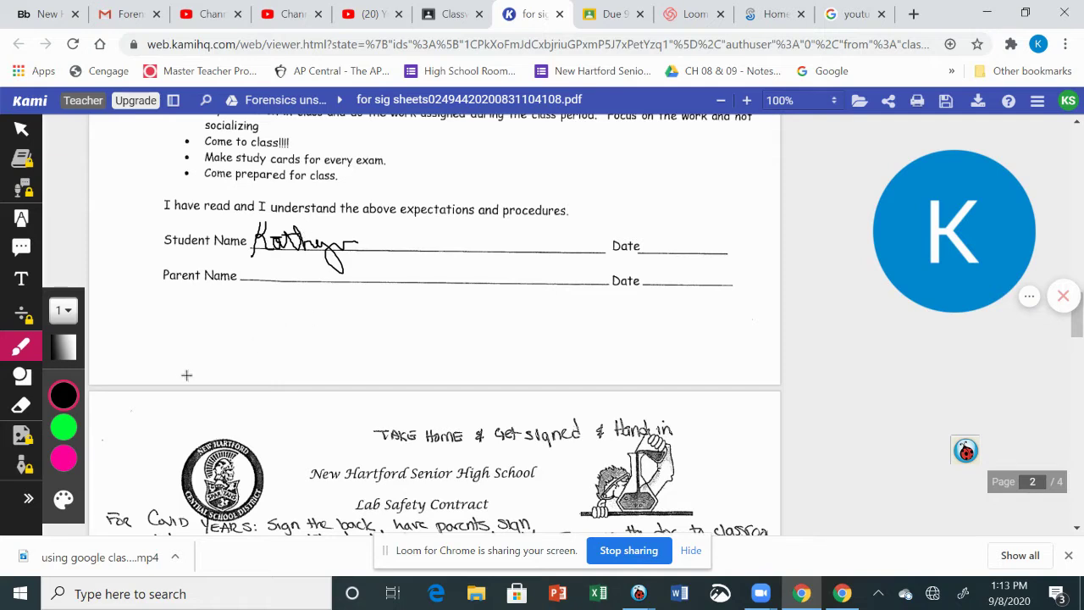
# Erase the hand-drawn signature strokes so the Student Name line is blank
pyautogui.click(21, 413)
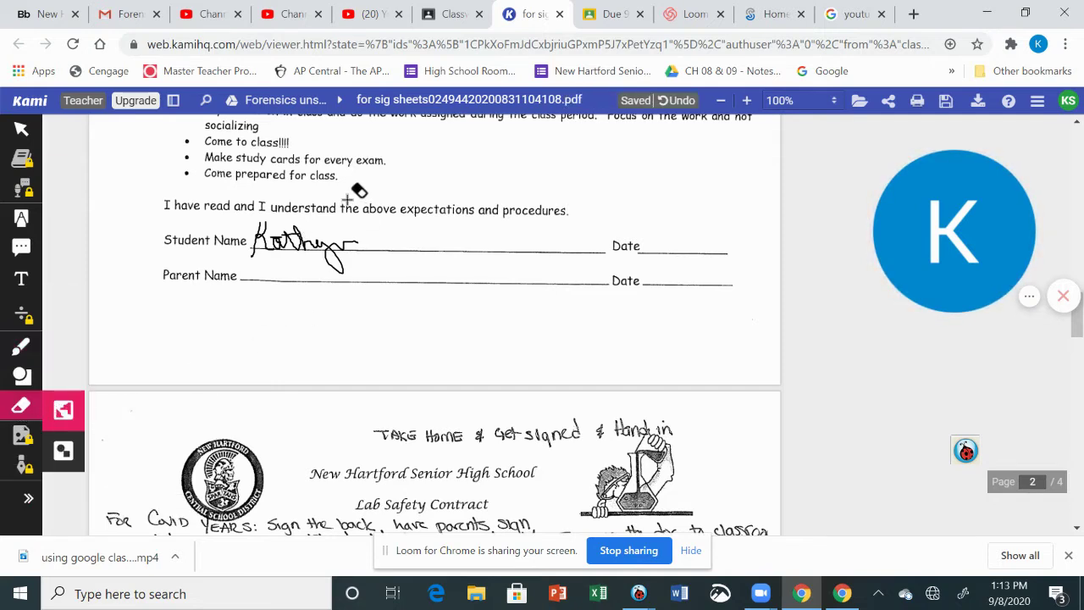
pyautogui.click(349, 247)
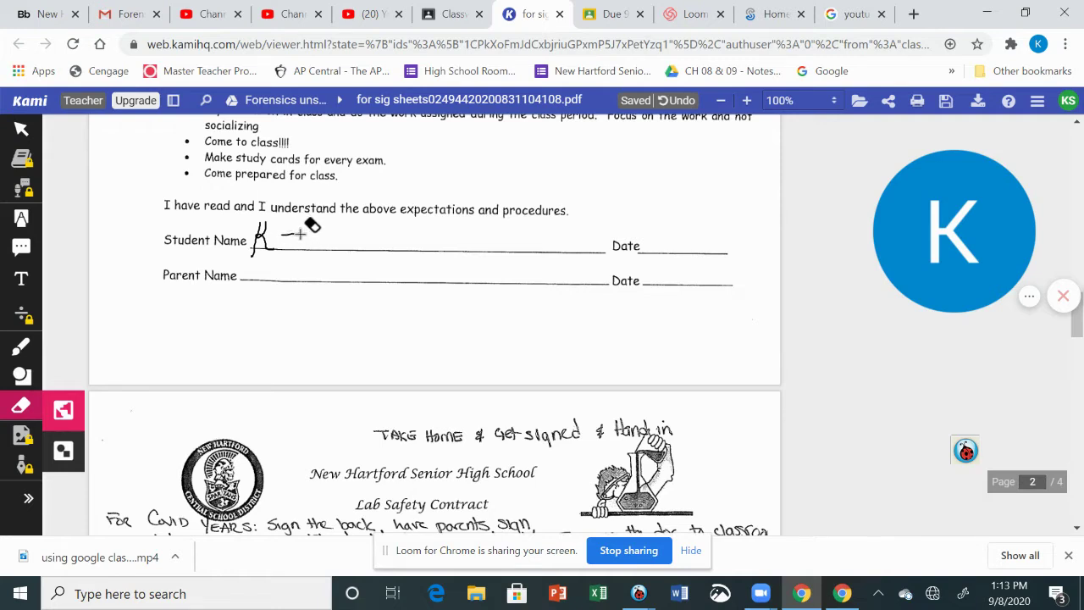
pyautogui.moveTo(293, 231)
pyautogui.mouseDown()
pyautogui.moveTo(247, 236)
pyautogui.moveTo(265, 240)
pyautogui.moveTo(256, 235)
pyautogui.mouseUp()
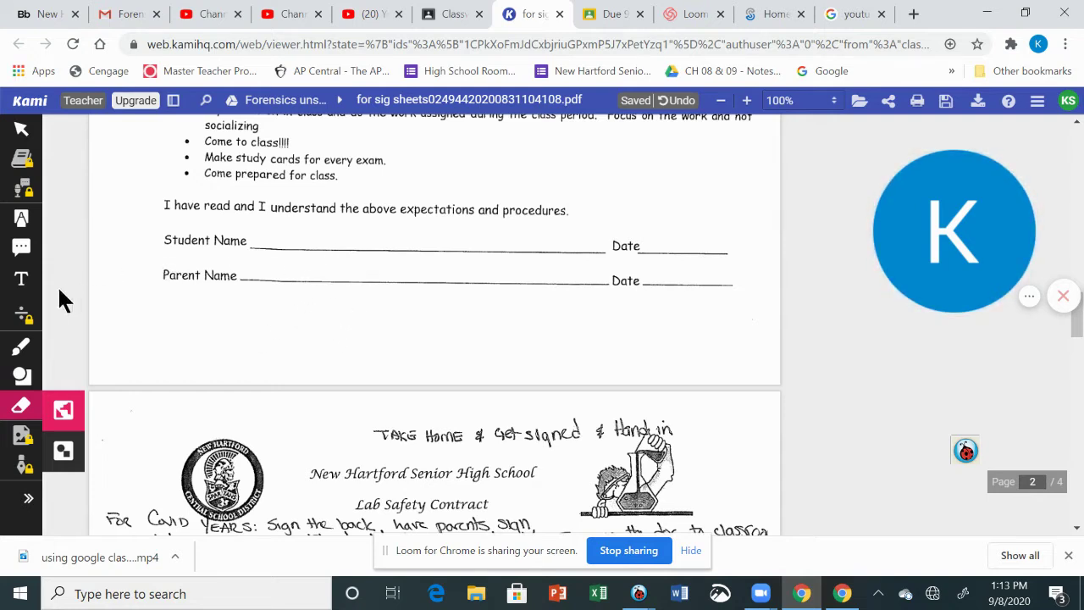
pyautogui.click(24, 284)
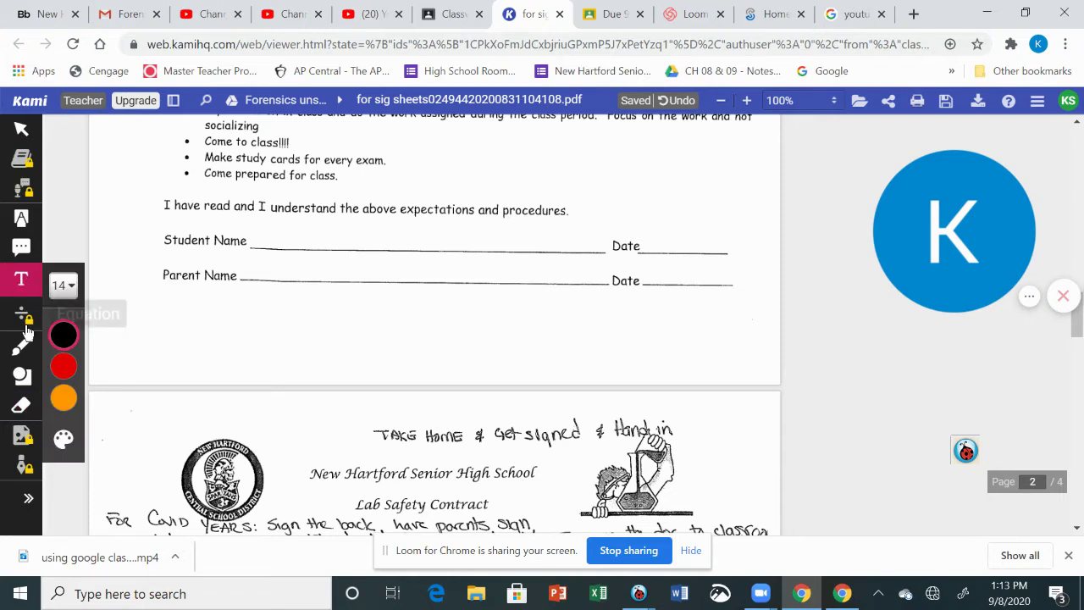
pyautogui.click(20, 349)
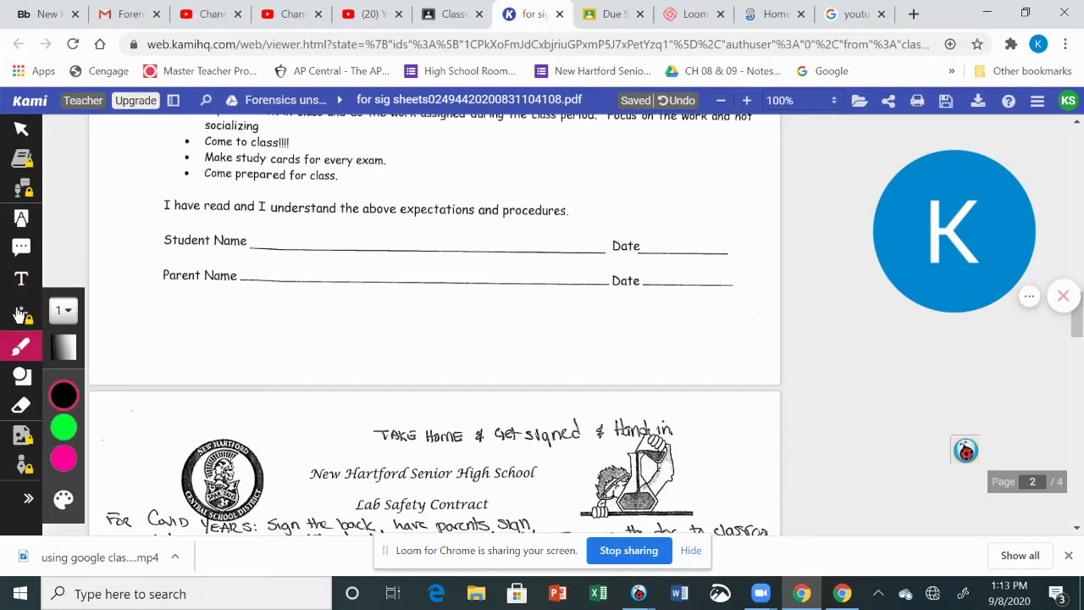
pyautogui.click(24, 221)
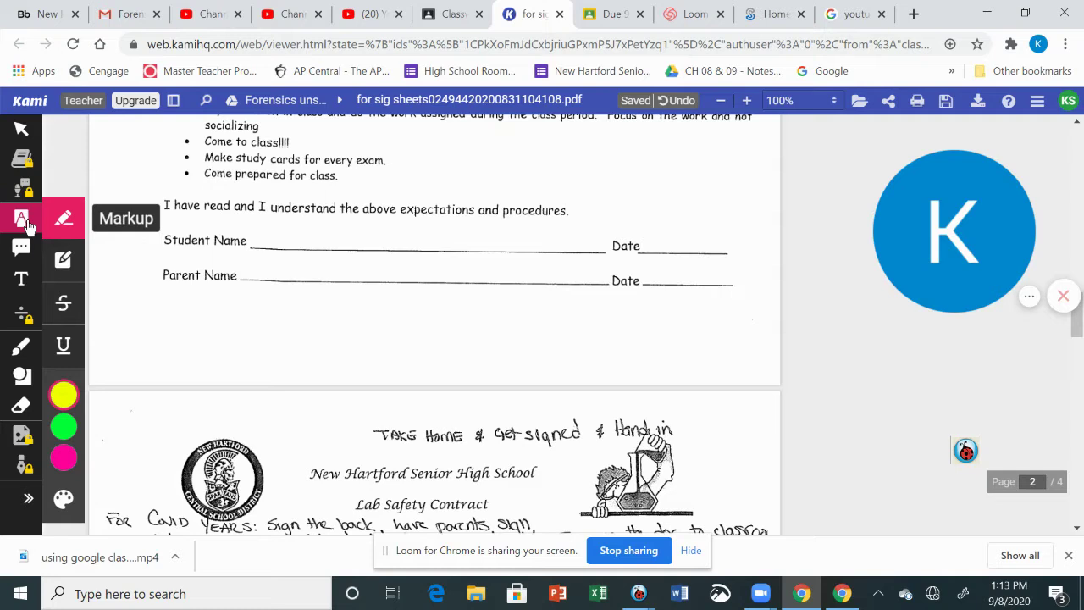
pyautogui.click(63, 396)
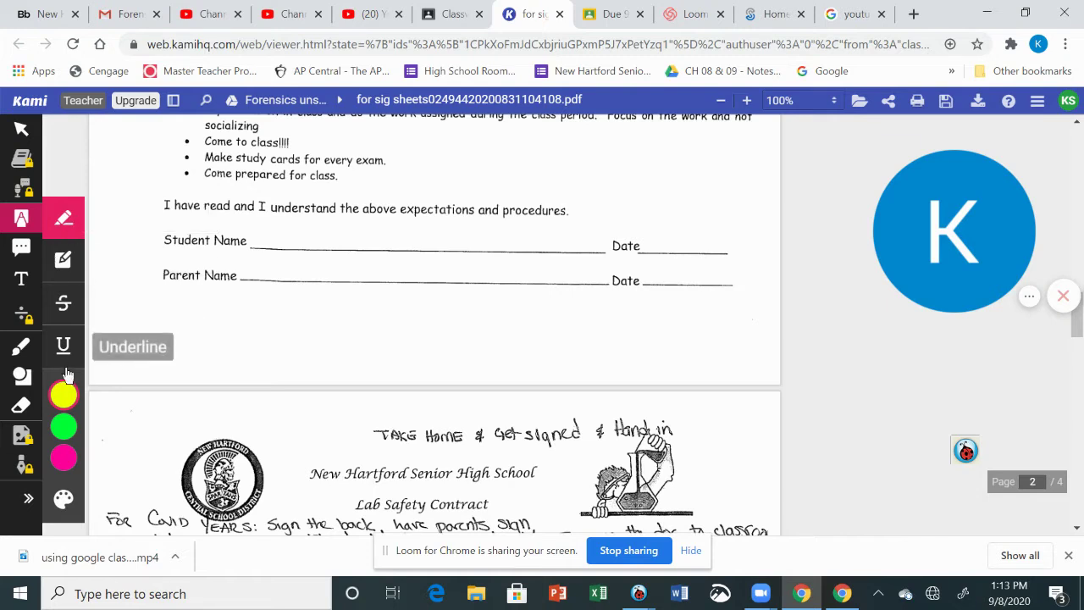
pyautogui.moveTo(68, 398)
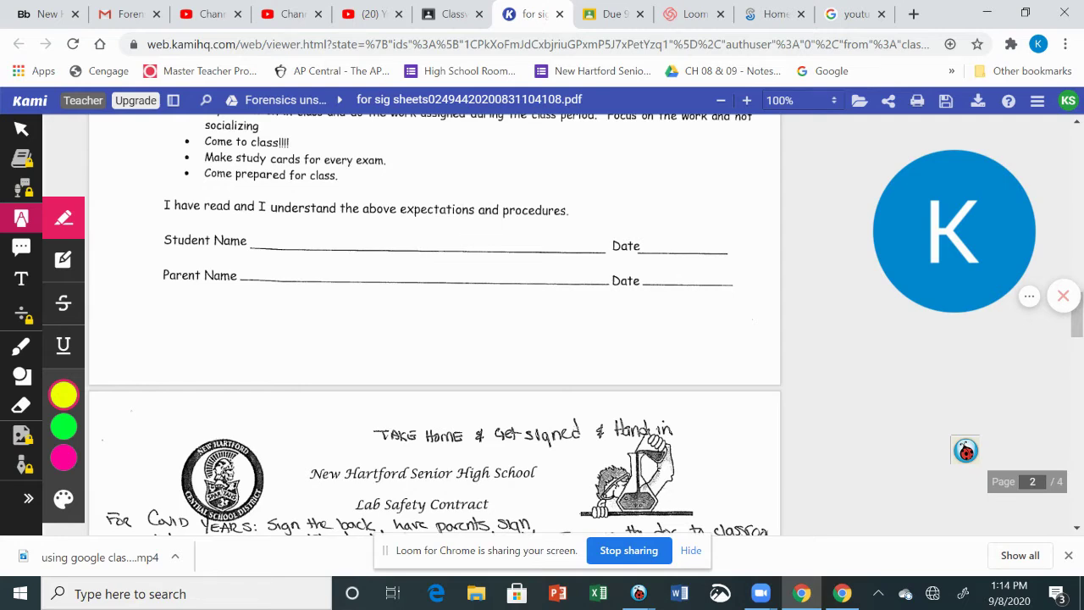
pyautogui.click(62, 259)
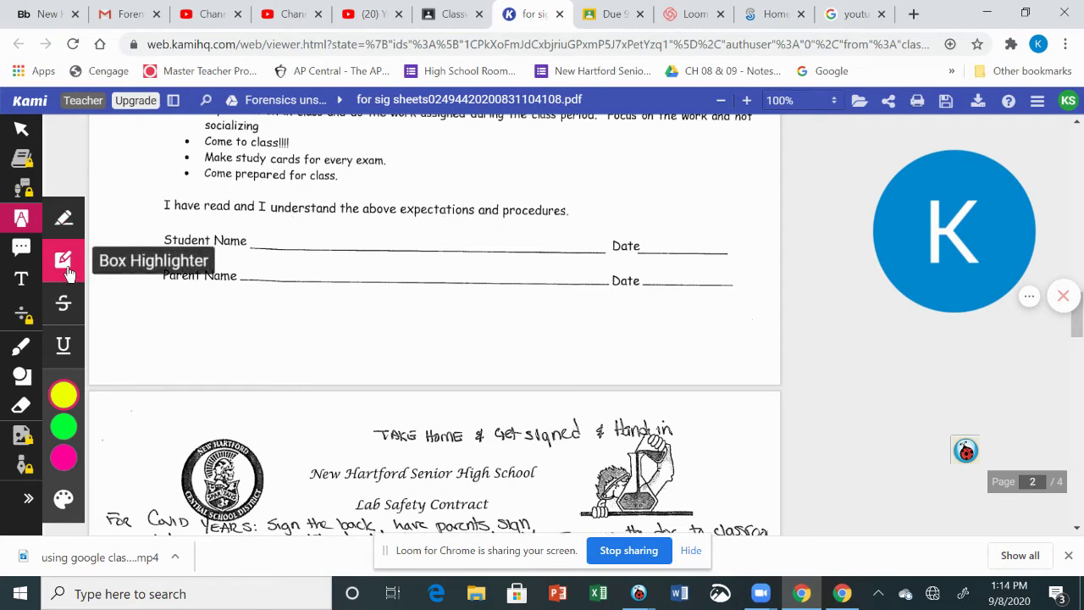
pyautogui.moveTo(235, 200)
pyautogui.mouseDown()
pyautogui.moveTo(278, 217)
pyautogui.moveTo(503, 237)
pyautogui.moveTo(537, 218)
pyautogui.moveTo(571, 218)
pyautogui.mouseUp()
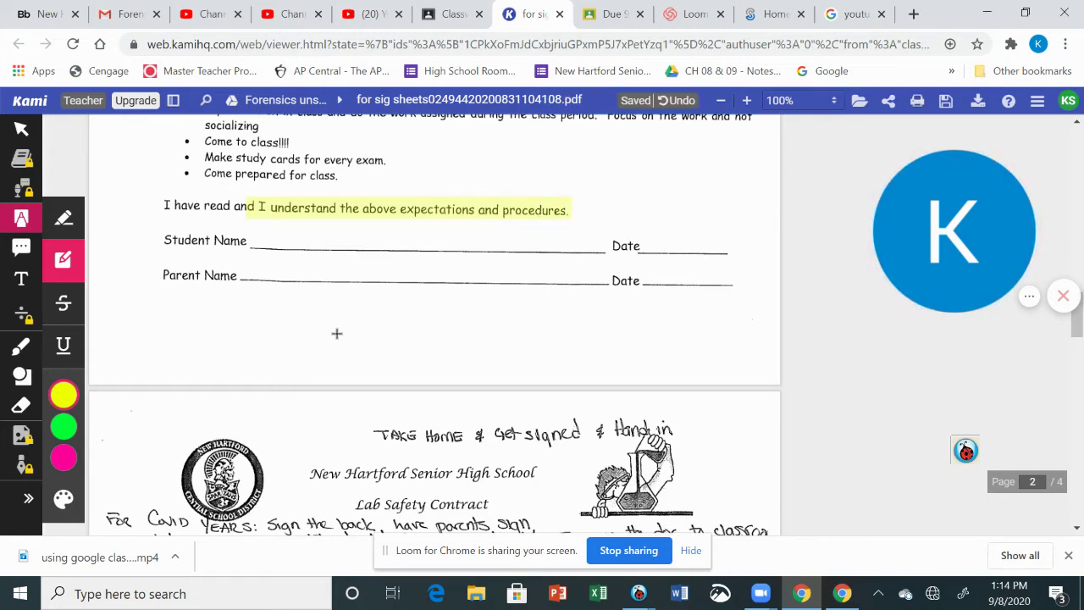
pyautogui.click(32, 417)
pyautogui.click(373, 211)
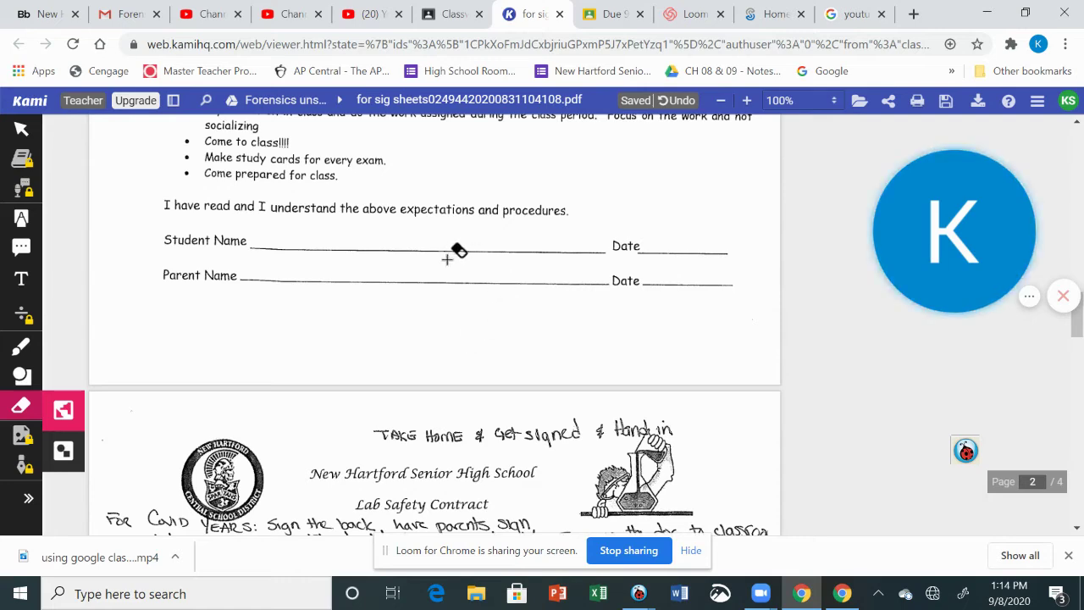
# Show Kami's Google Drive save menu, which reports 10 unsaved changes
pyautogui.scroll(3, 712, 428)
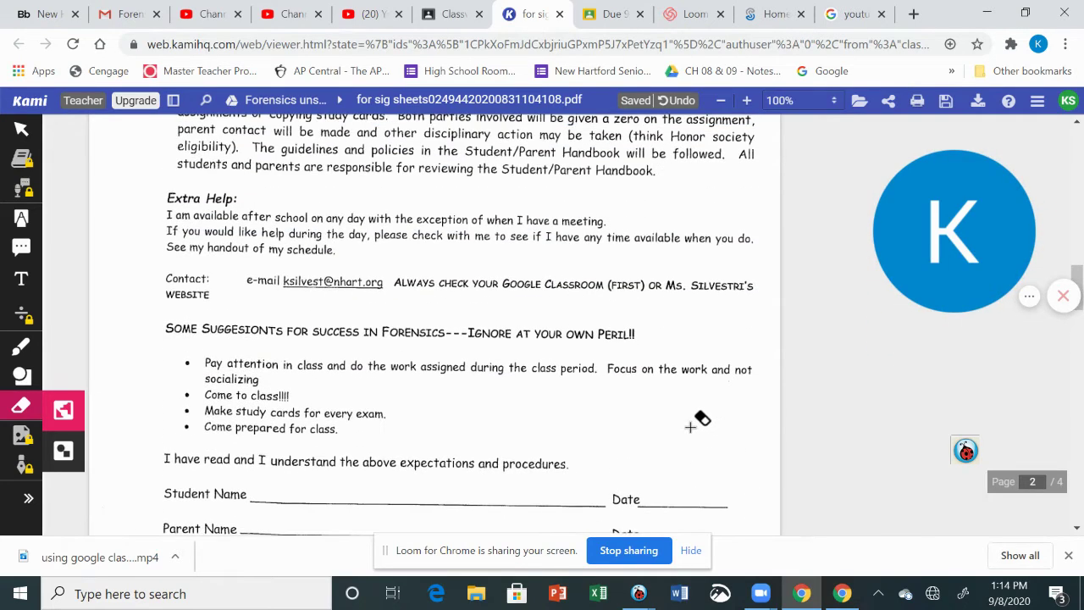
pyautogui.click(948, 107)
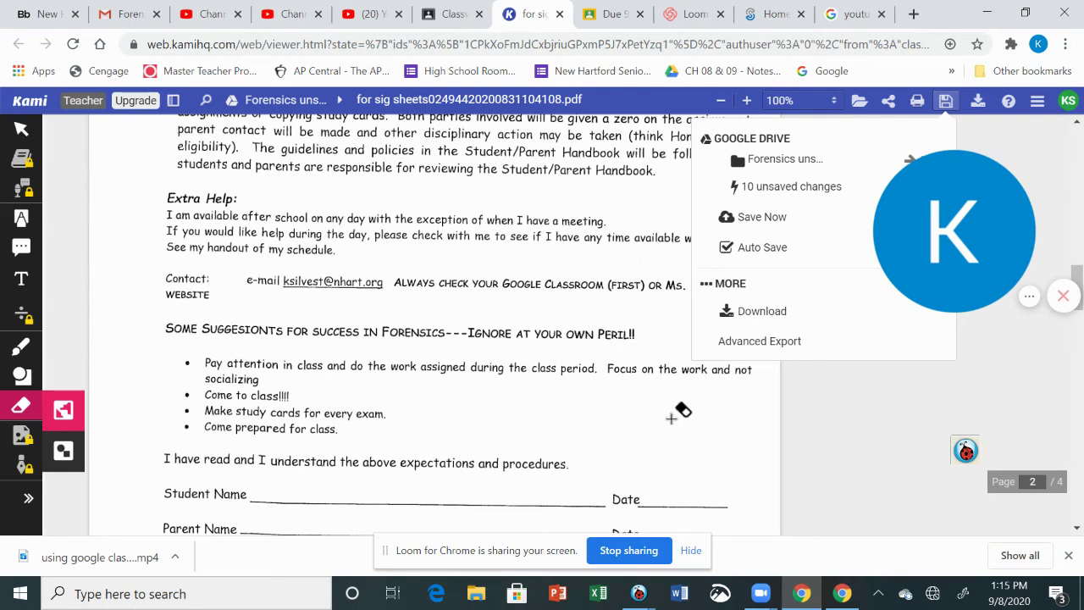
pyautogui.click(21, 346)
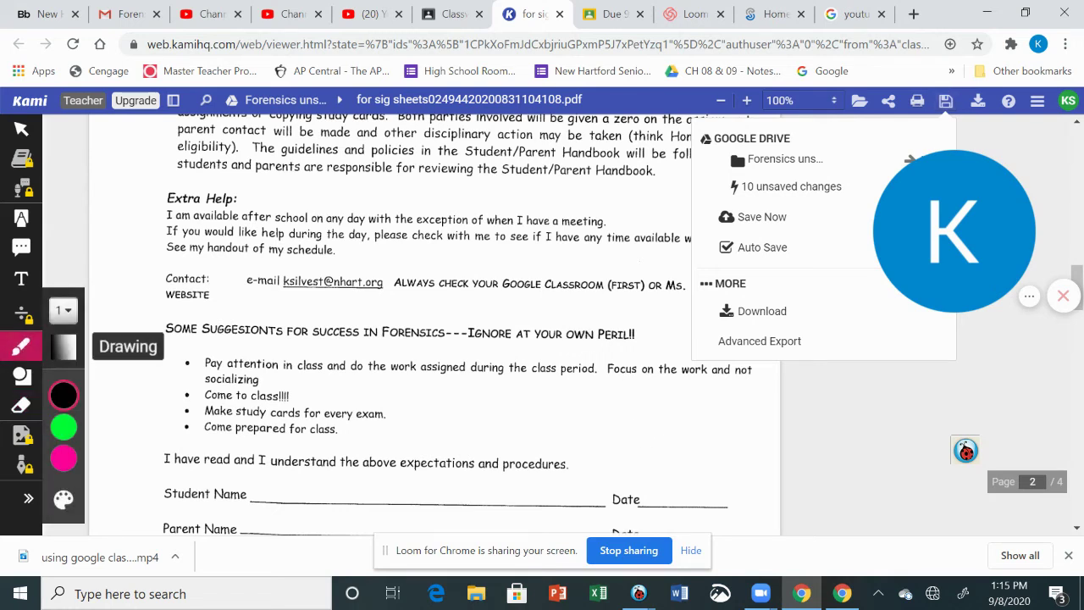
pyautogui.moveTo(63, 427)
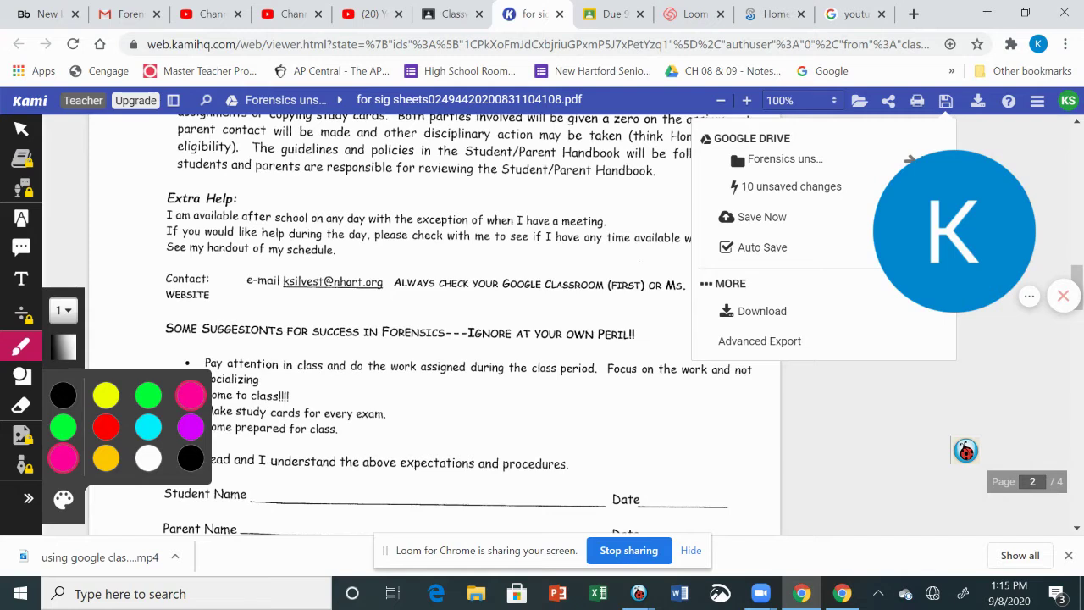
pyautogui.moveTo(474, 414)
pyautogui.mouseDown()
pyautogui.moveTo(479, 399)
pyautogui.moveTo(489, 414)
pyautogui.moveTo(531, 398)
pyautogui.mouseUp()
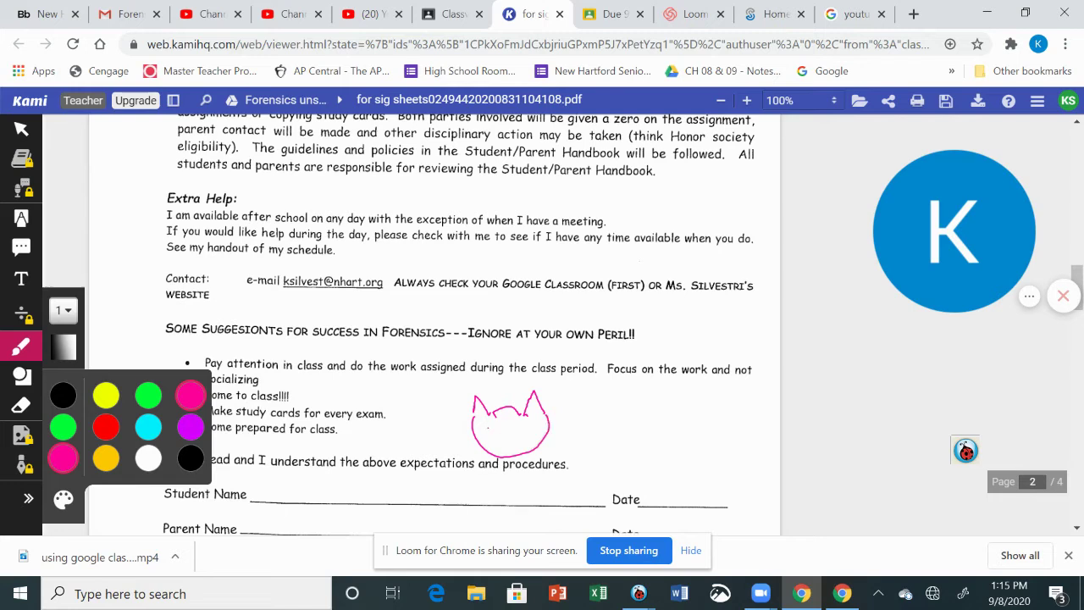
pyautogui.moveTo(488, 428); pyautogui.dragTo(505, 428)
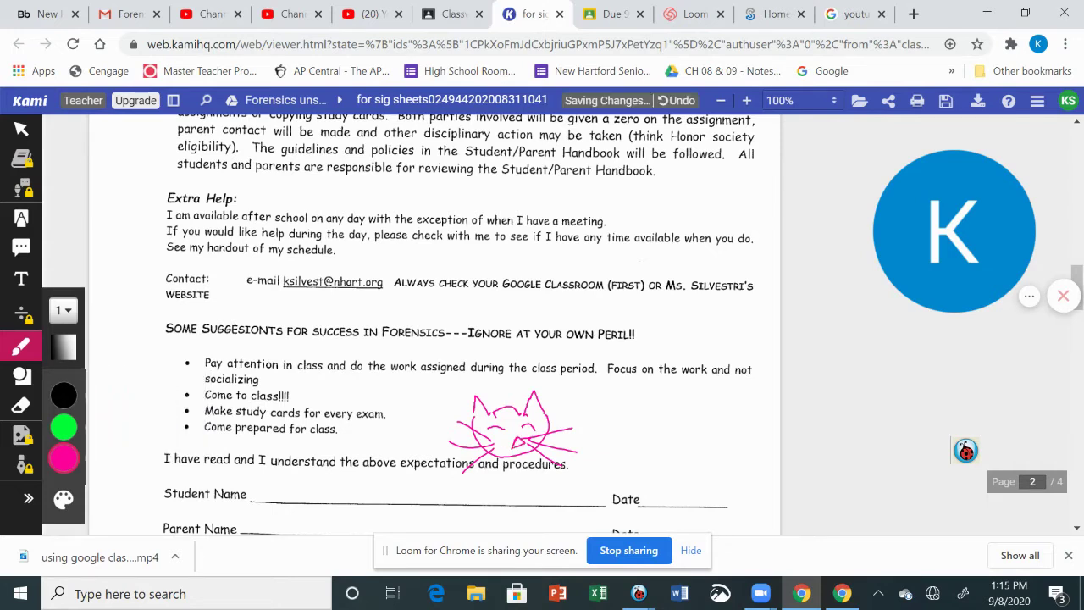
pyautogui.click(22, 405)
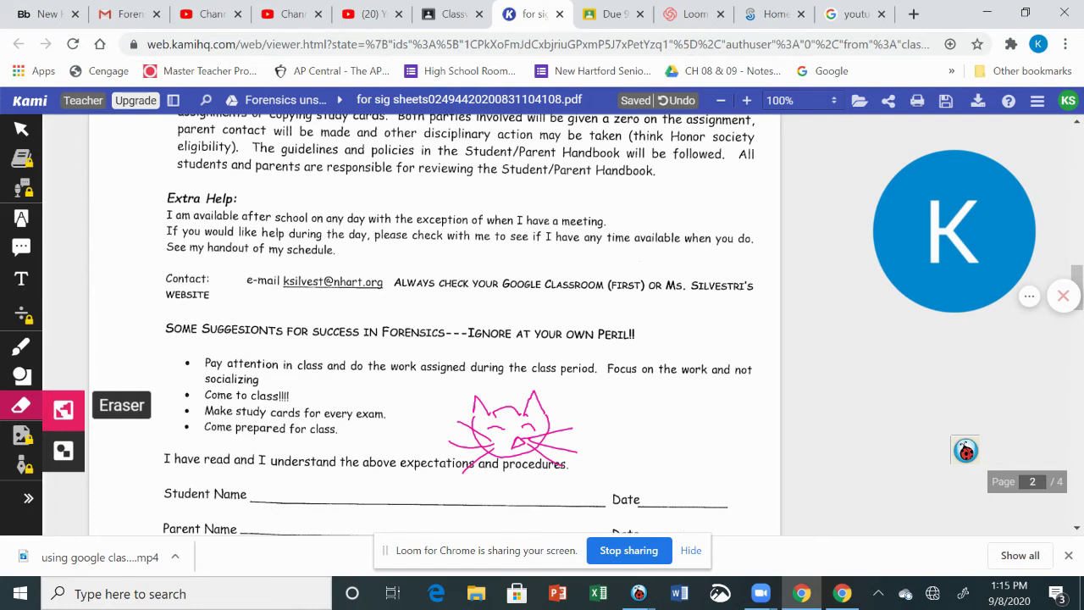
pyautogui.moveTo(457, 419); pyautogui.dragTo(504, 449)
pyautogui.moveTo(487, 413)
pyautogui.mouseDown()
pyautogui.moveTo(537, 402)
pyautogui.moveTo(571, 431)
pyautogui.moveTo(564, 464)
pyautogui.mouseUp()
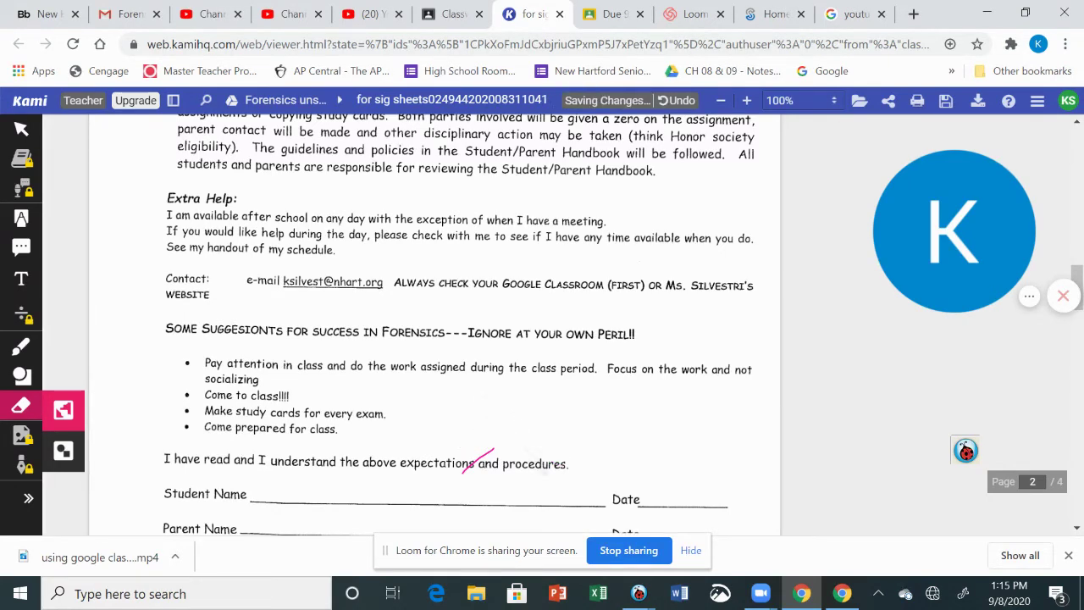
pyautogui.moveTo(495, 449); pyautogui.dragTo(462, 472)
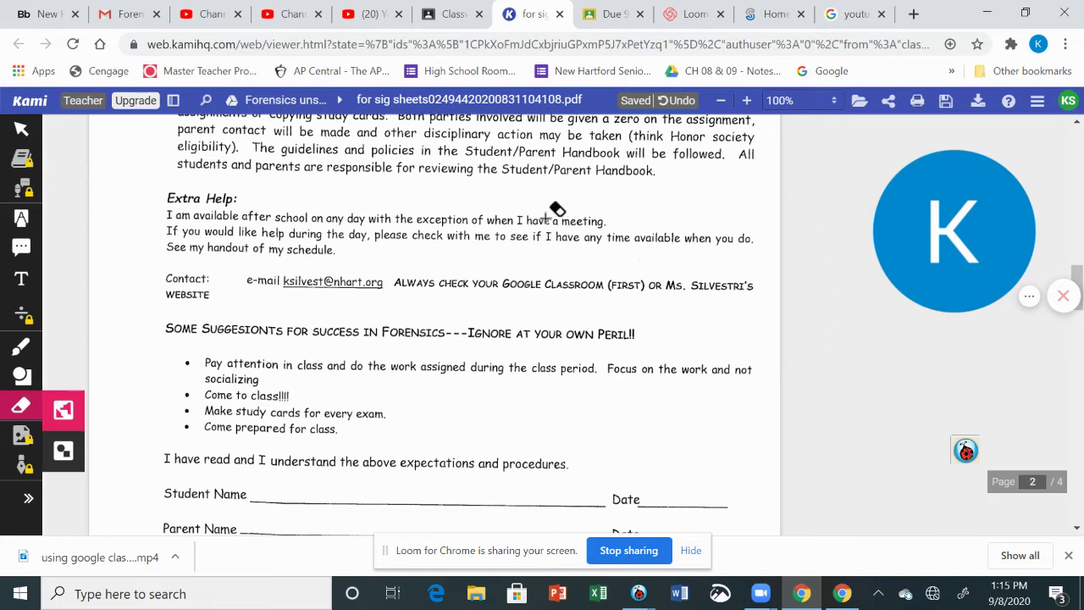
# Show the Drive save menu with 8 unsaved changes; browse then cancel the folder chooser
pyautogui.click(946, 103)
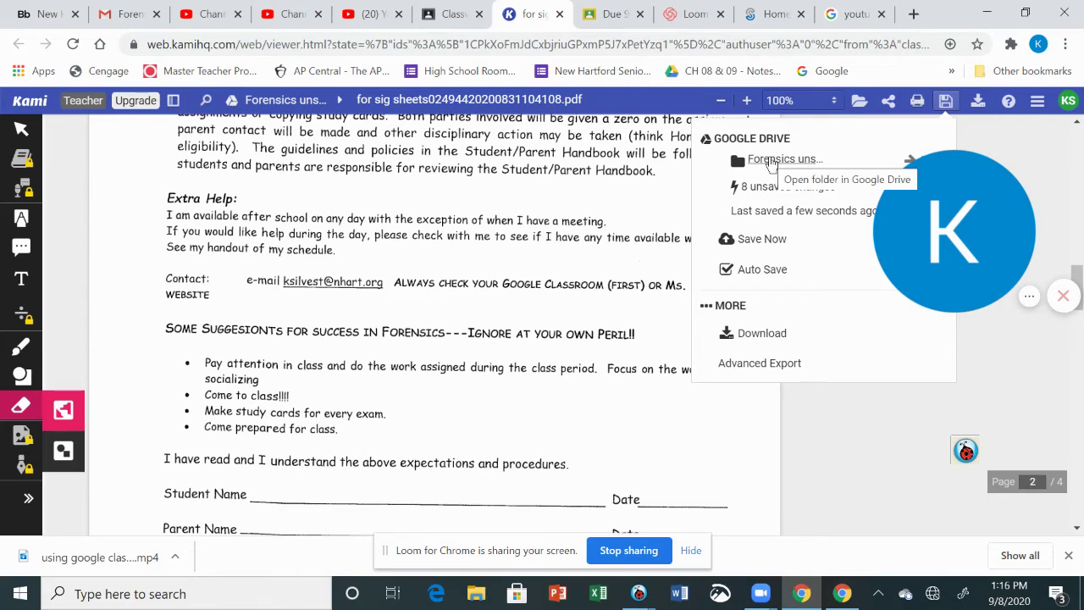
pyautogui.moveTo(968, 182); pyautogui.dragTo(995, 479)
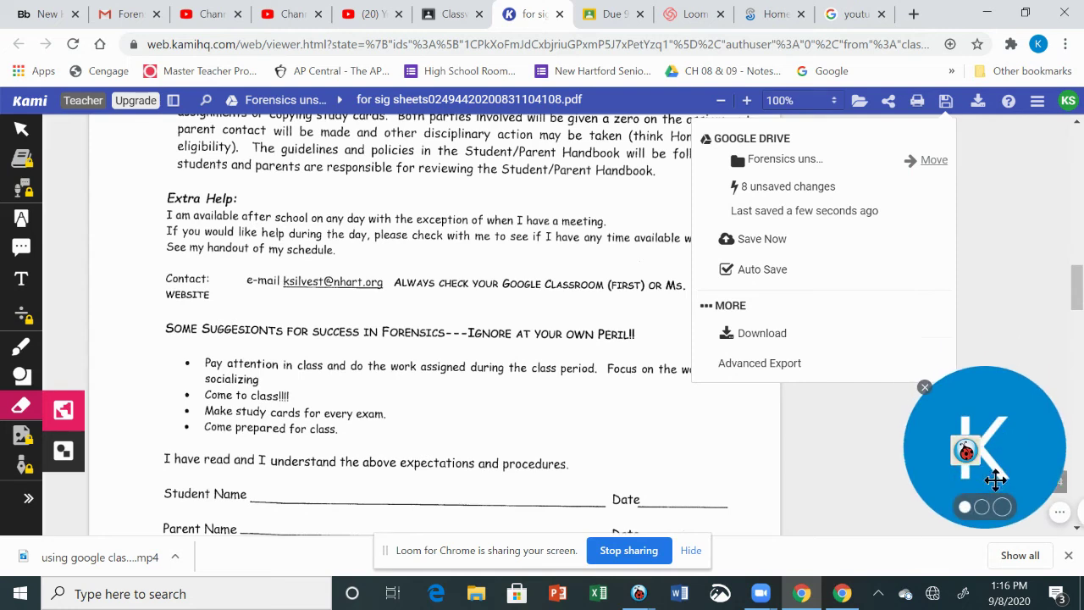
pyautogui.click(933, 162)
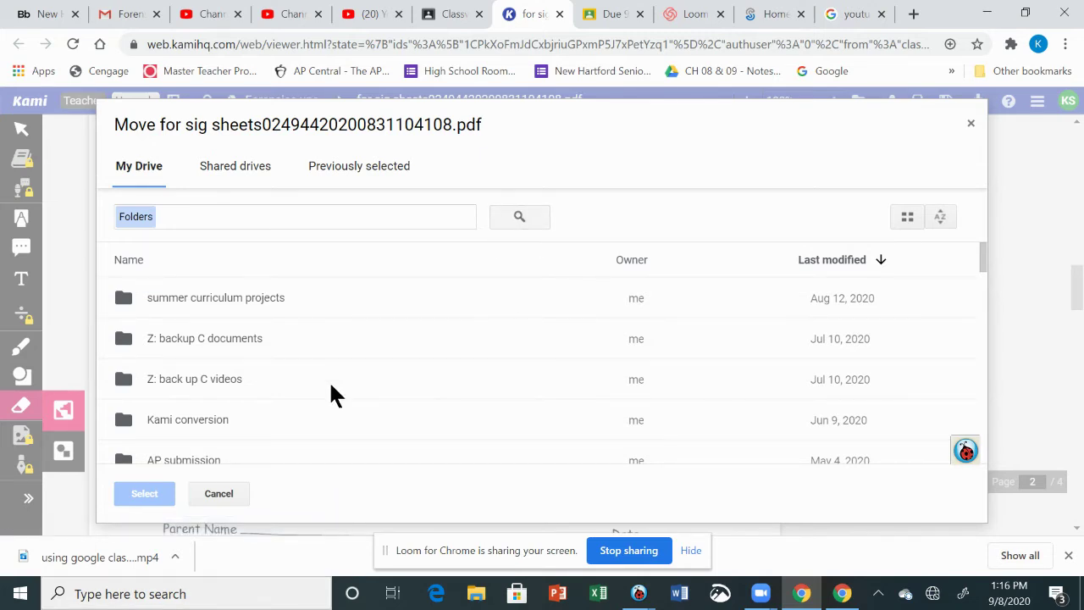
pyautogui.scroll(-5, 389, 322)
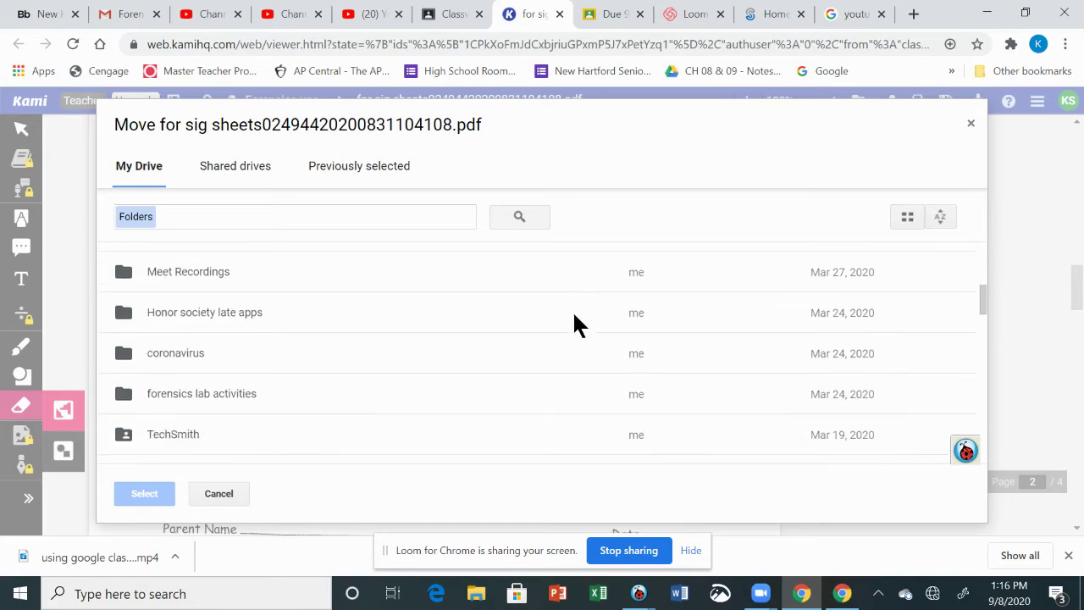
pyautogui.scroll(-3, 389, 356)
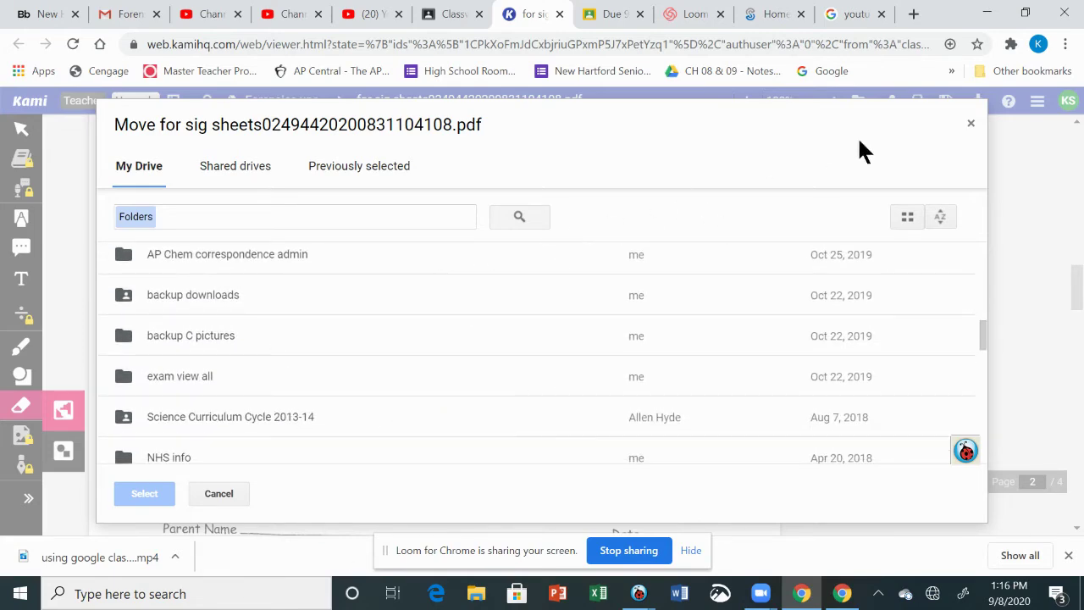
pyautogui.click(969, 126)
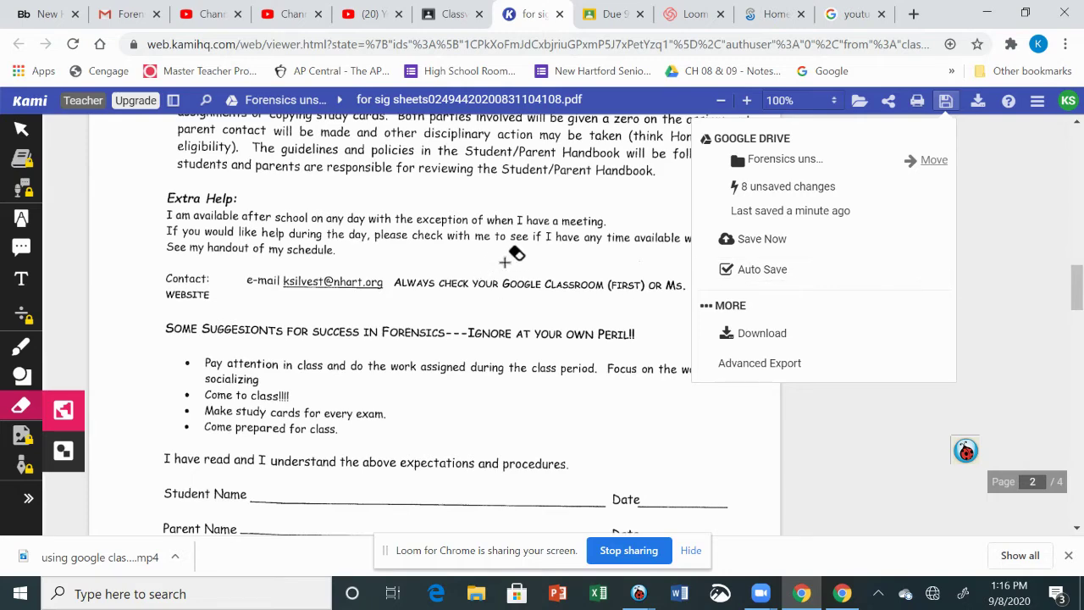
pyautogui.scroll(-2, 513, 252)
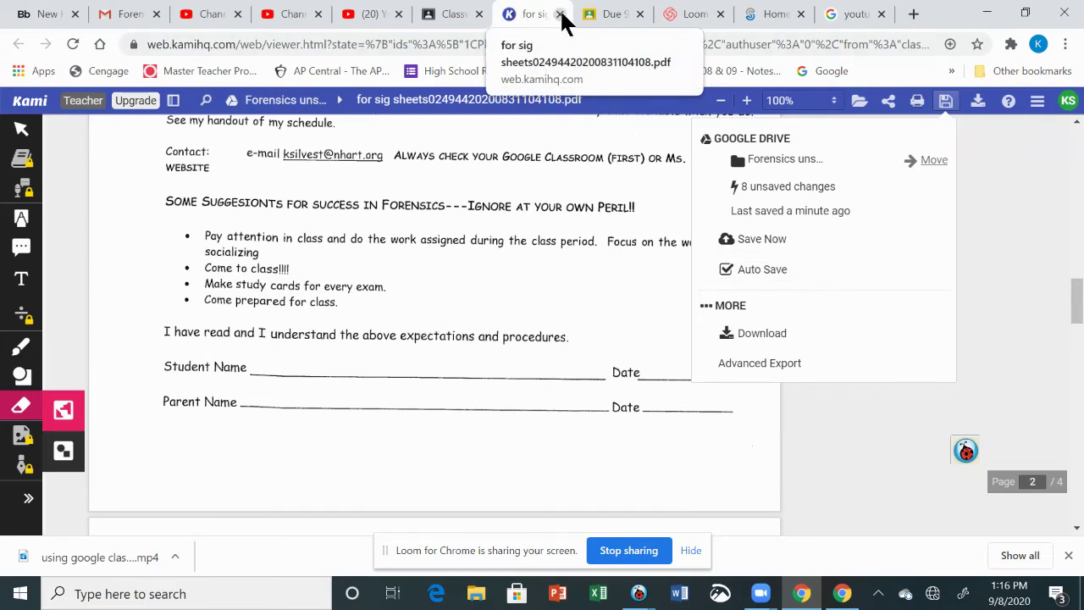
# Close the Kami tab and the PDF preview, returning to the Classroom assignment
pyautogui.click(559, 14)
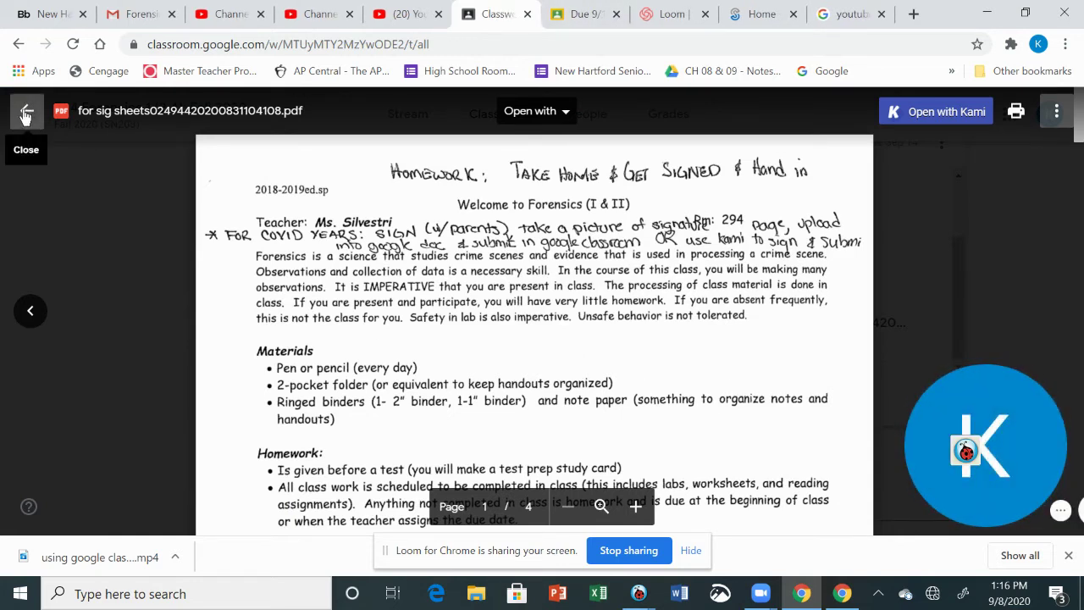
pyautogui.click(25, 116)
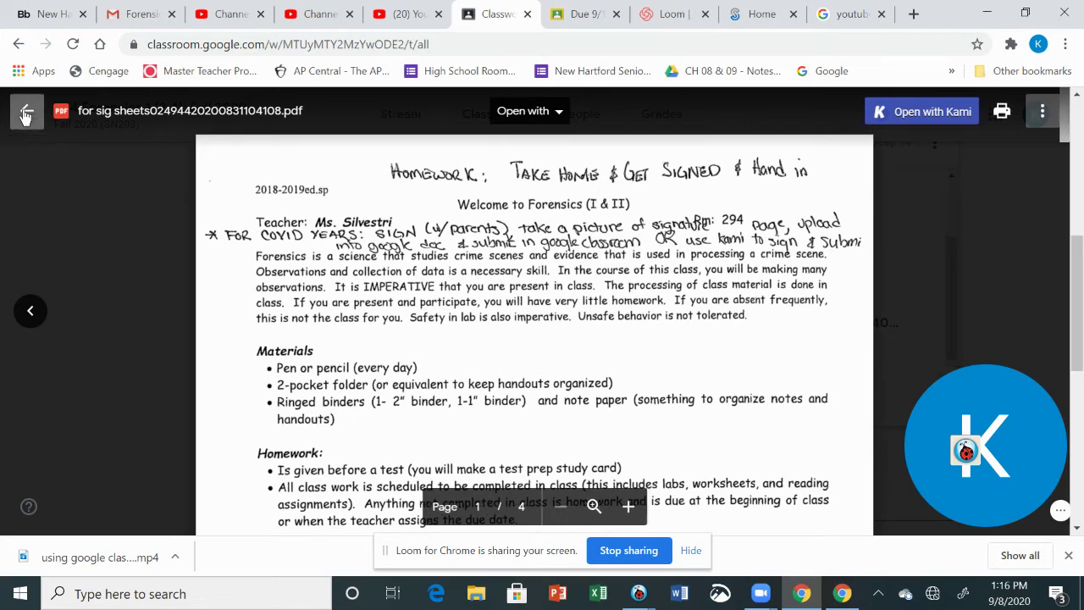
pyautogui.scroll(1, 635, 404)
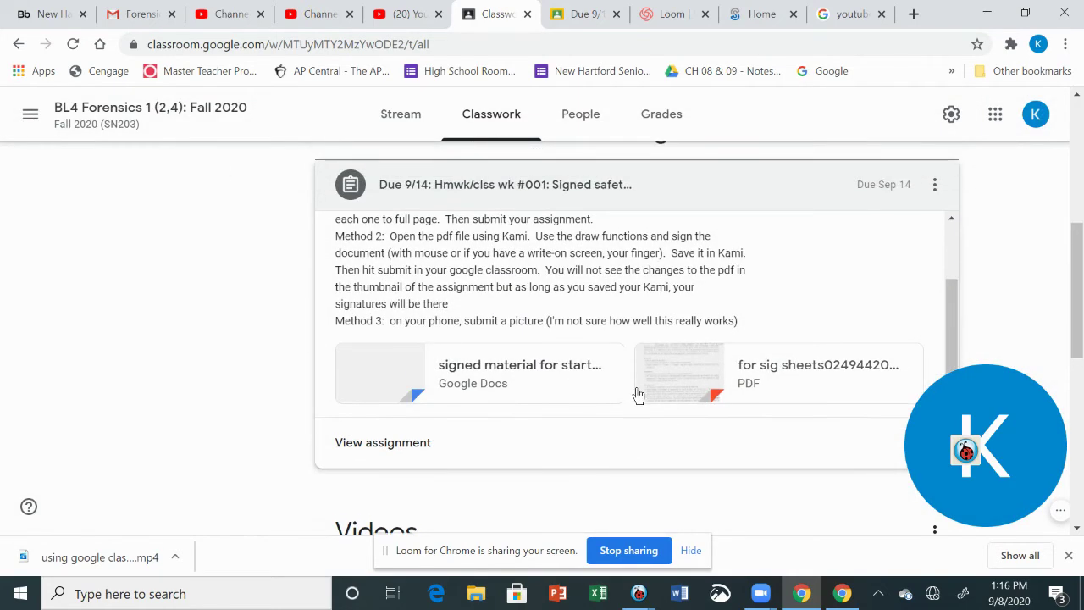
pyautogui.scroll(-3, 640, 396)
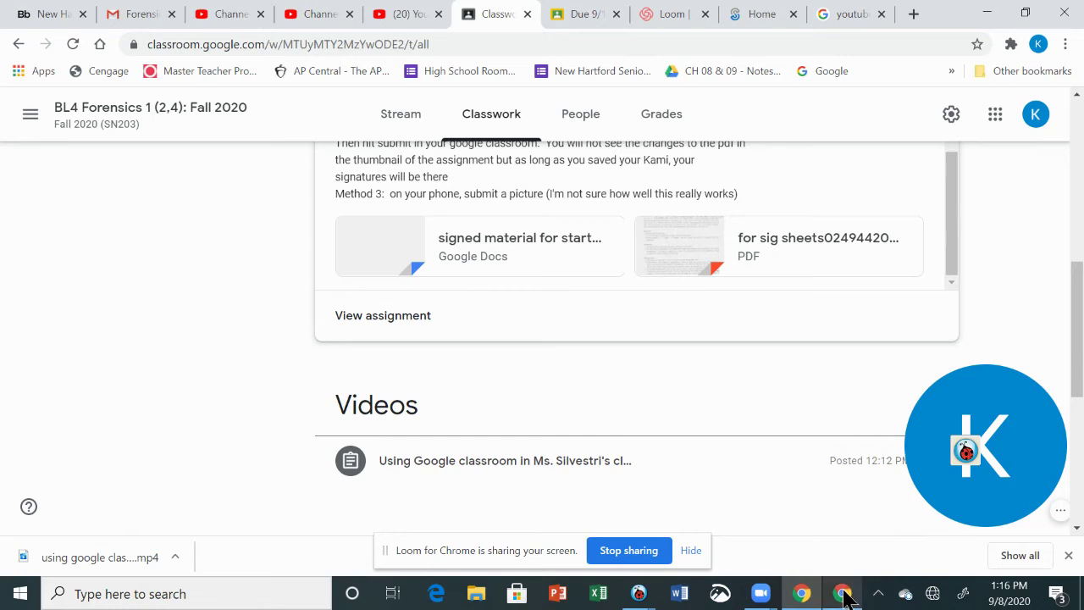
# Bring the Chrome window forward and open its taskbar jump list
pyautogui.click(844, 596)
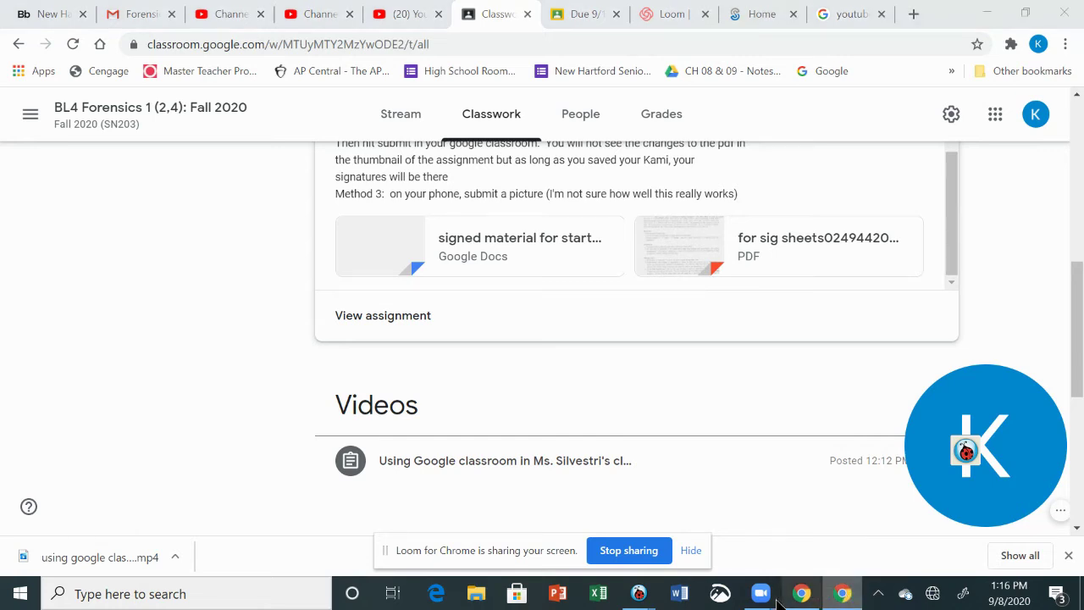
pyautogui.click(805, 598)
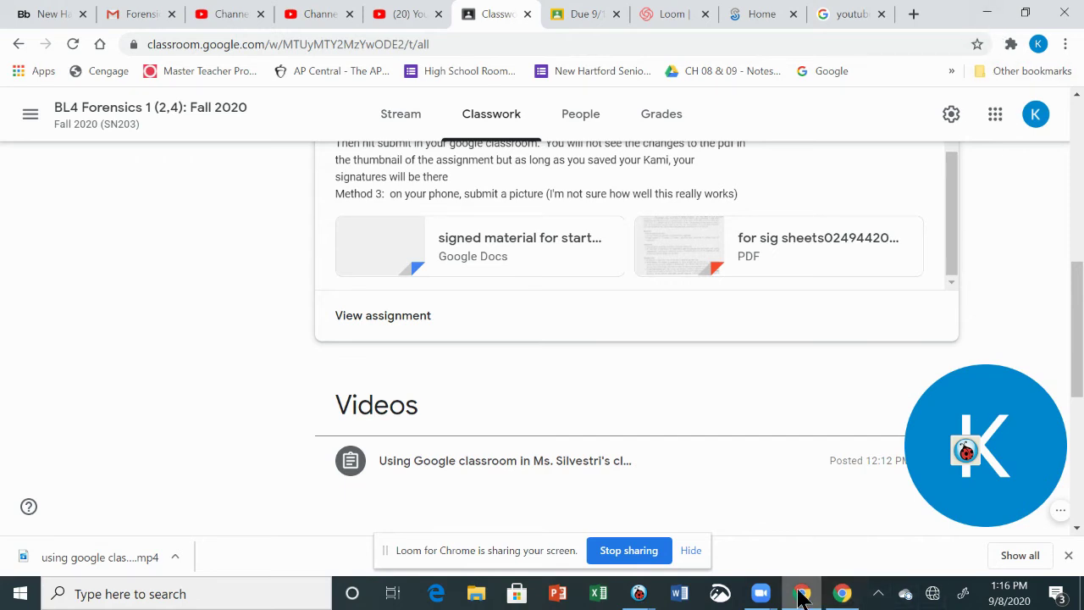
pyautogui.moveTo(802, 598)
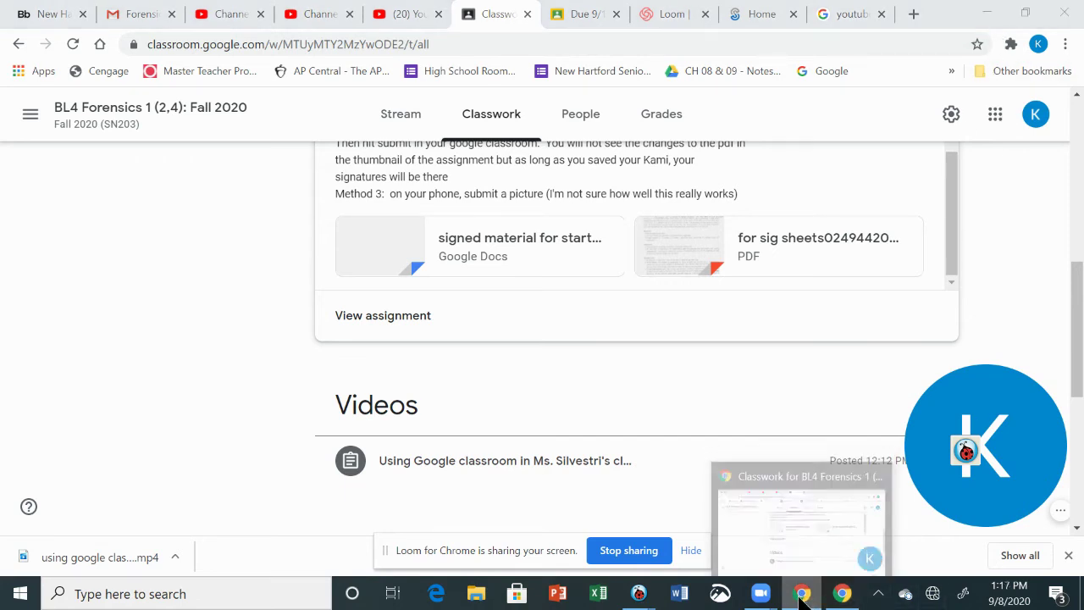
pyautogui.rightClick(800, 595)
pyautogui.press('Escape')
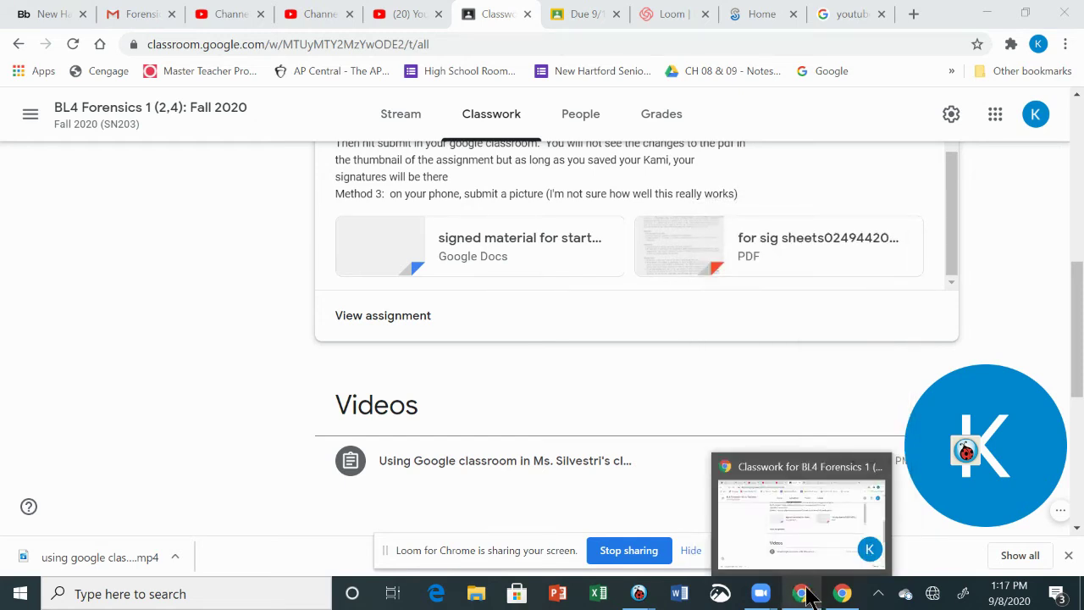
pyautogui.rightClick(806, 595)
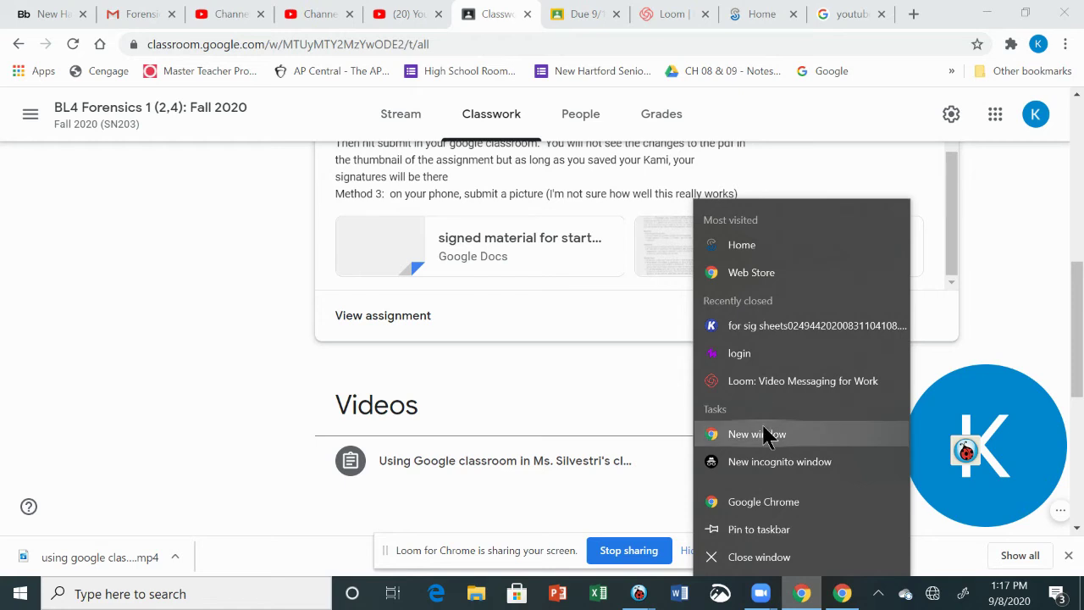
# Open a new Chrome window and go to the school district website
pyautogui.click(765, 434)
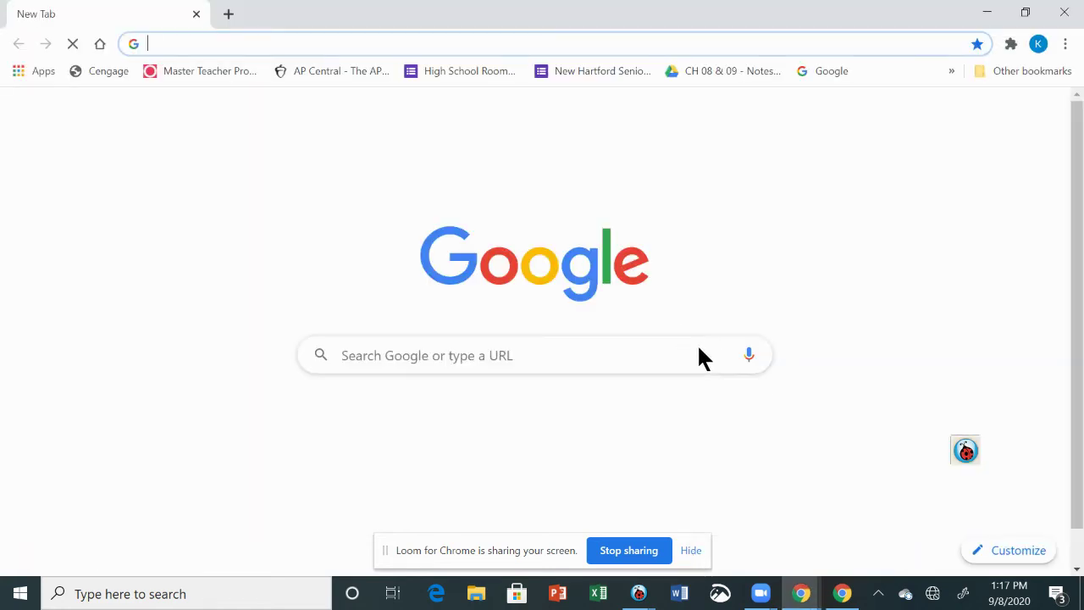
pyautogui.scroll(-1, 800, 466)
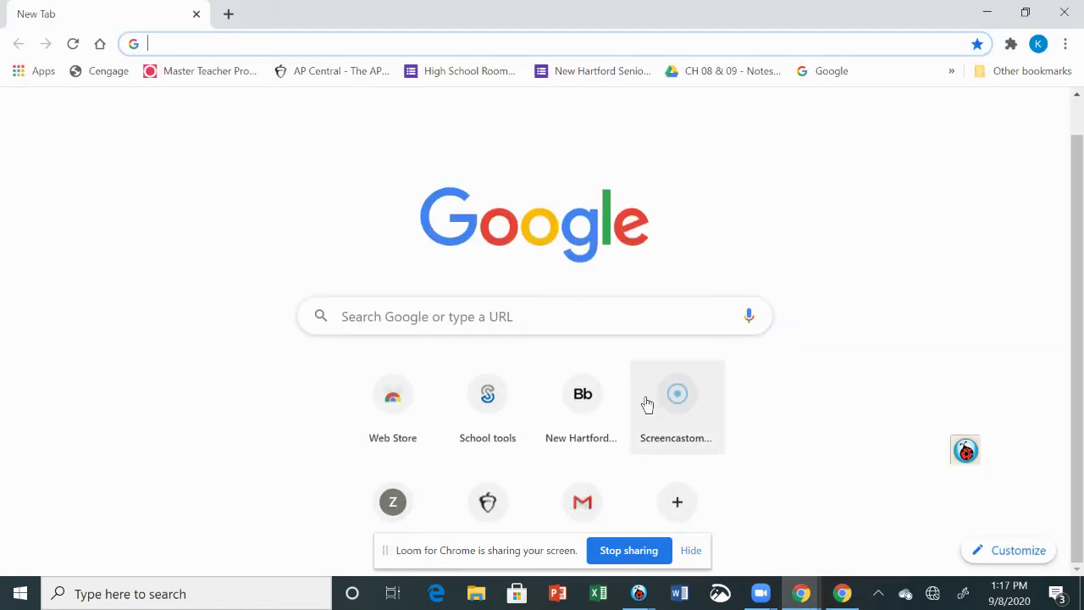
pyautogui.click(590, 408)
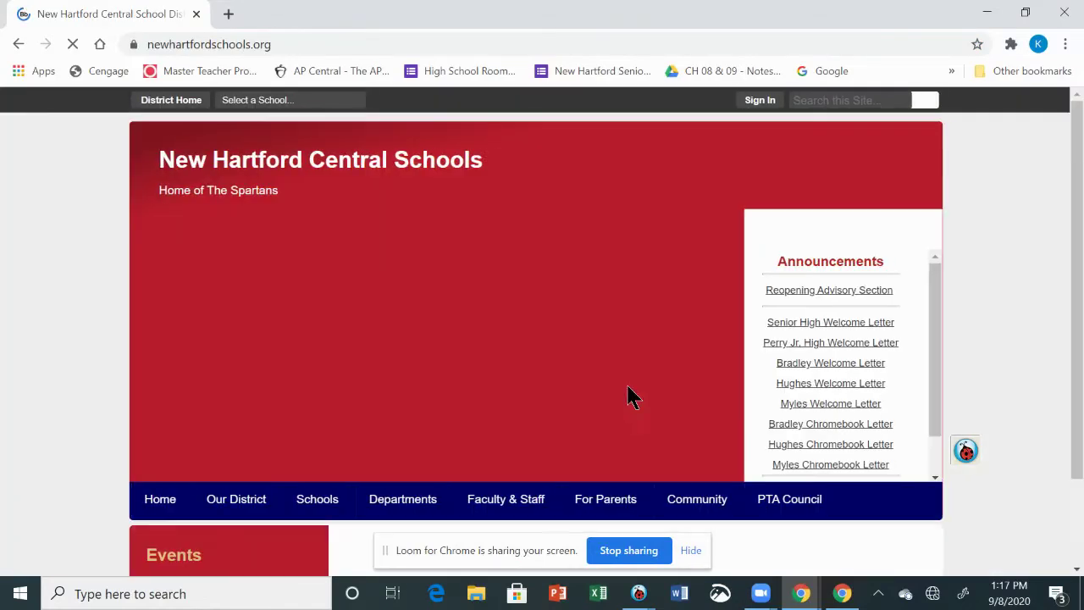
pyautogui.scroll(-1, 949, 474)
pyautogui.scroll(-1, 910, 454)
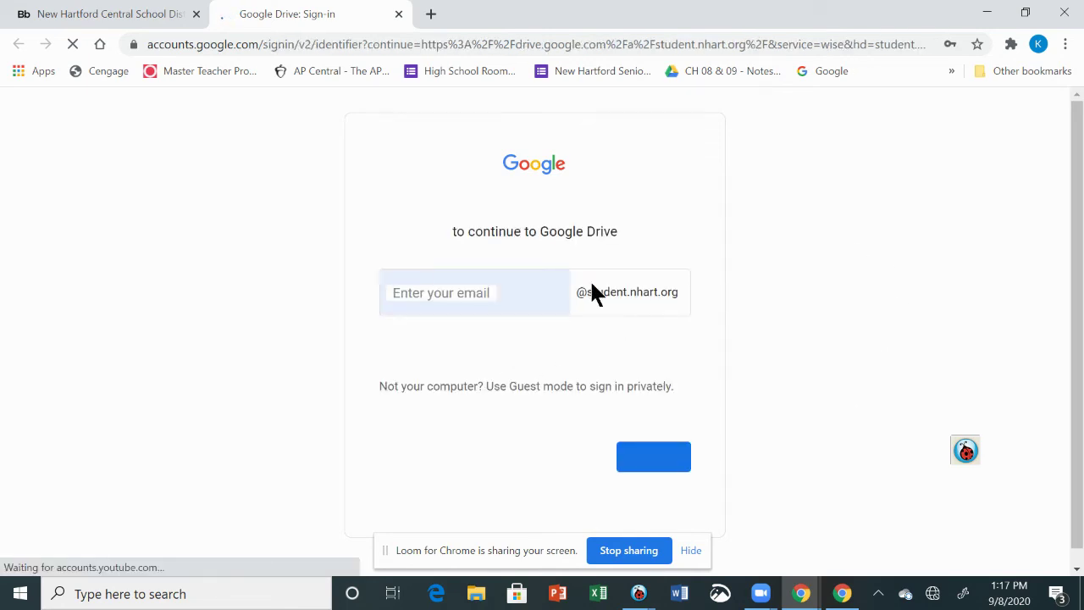
# Sign in to Google Drive with the student's school e-mail and password
pyautogui.click(531, 291)
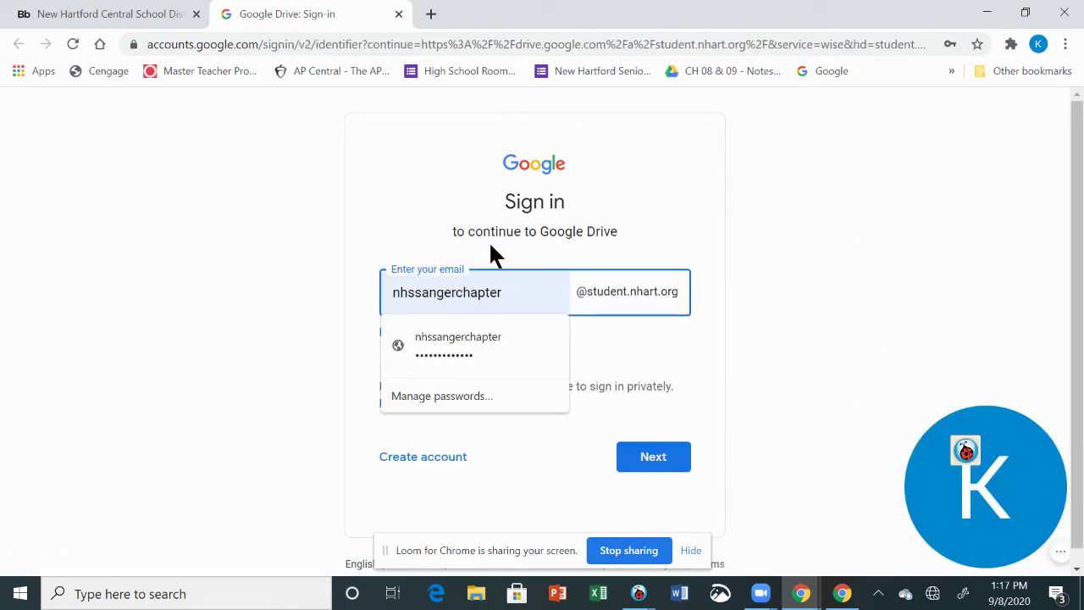
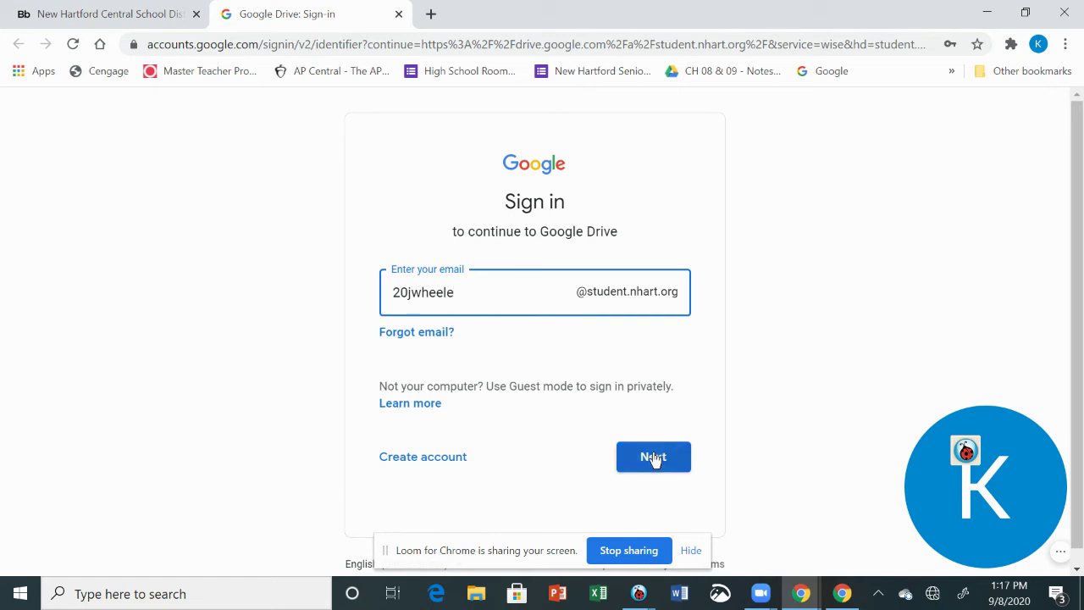
pyautogui.click(652, 458)
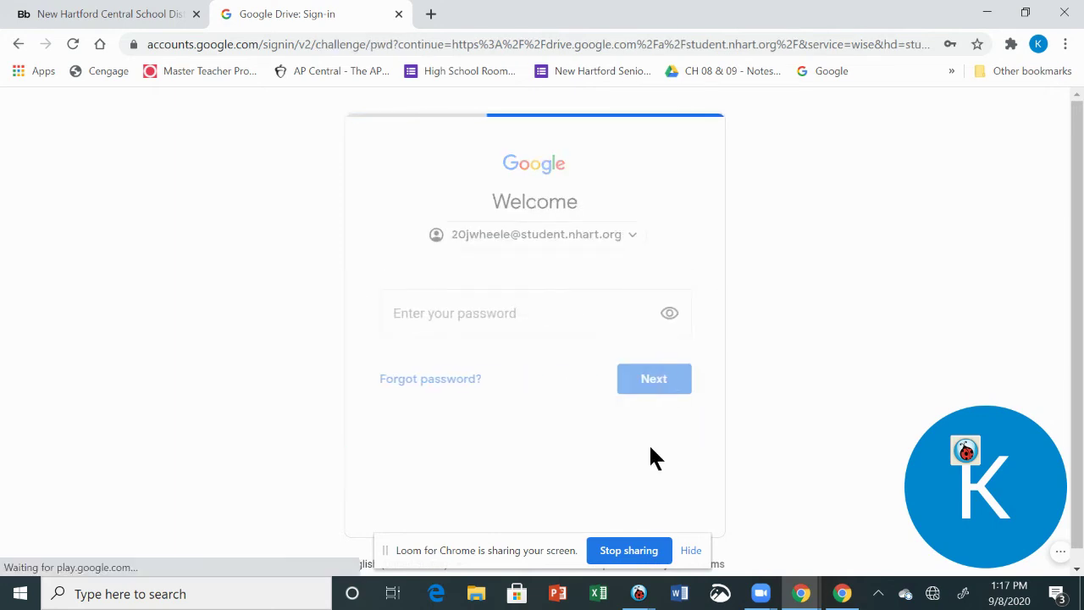
pyautogui.moveTo(542, 312); pyautogui.dragTo(321, 264)
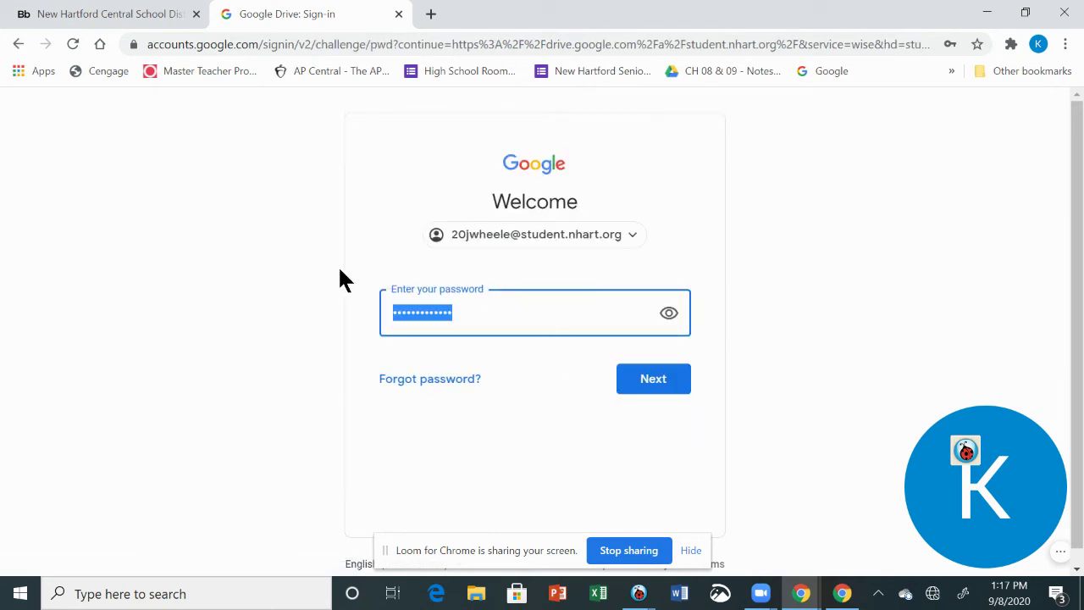
pyautogui.write('••••••••')
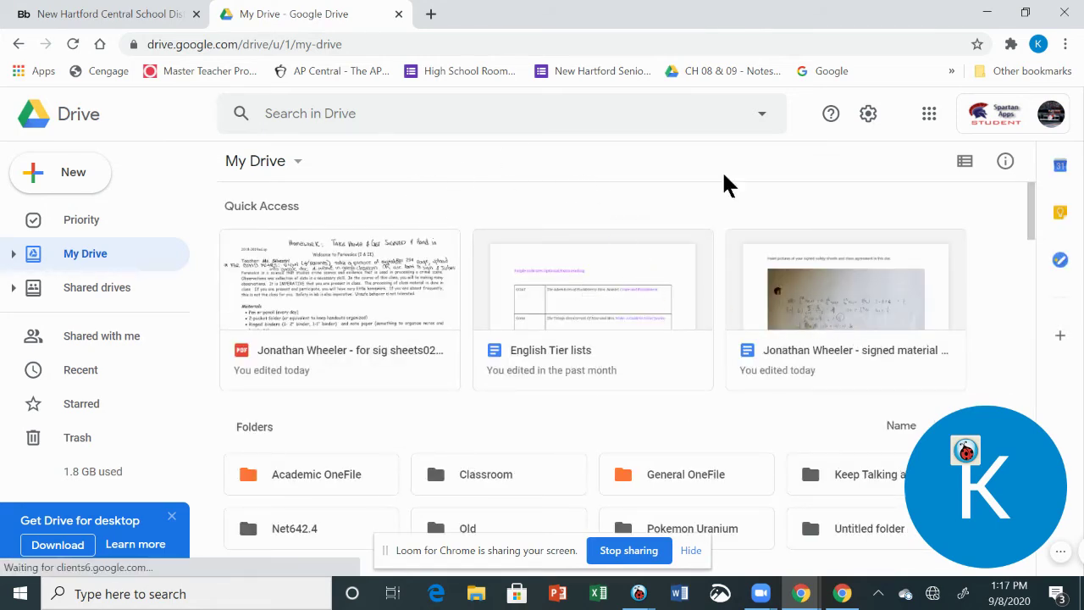
# Open the BL4 Forensics 1 (2,4) class's Classwork page from the Google apps list
pyautogui.click(930, 115)
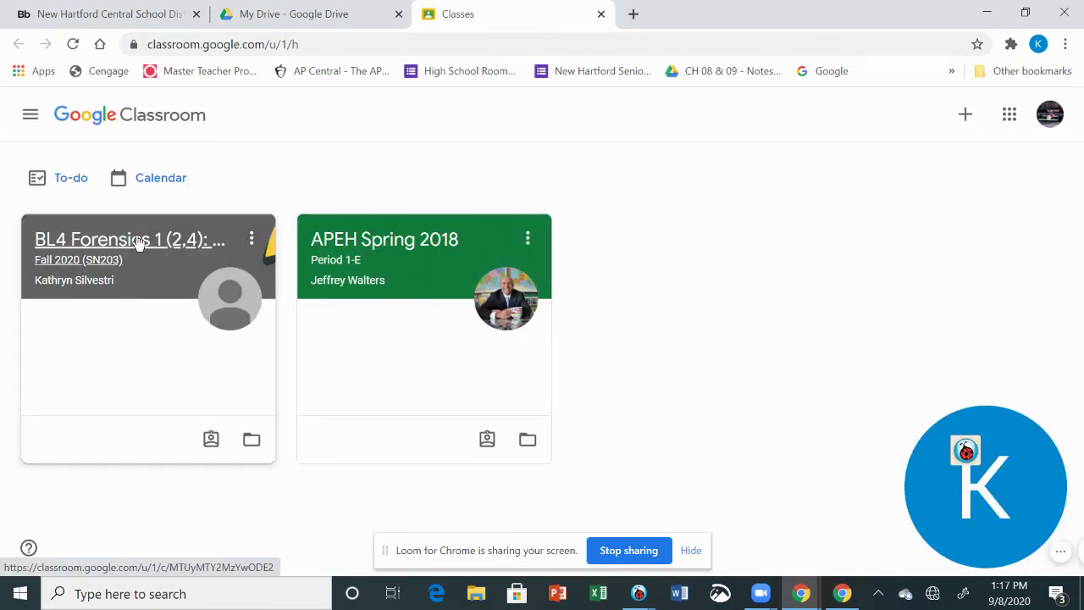
pyautogui.click(138, 242)
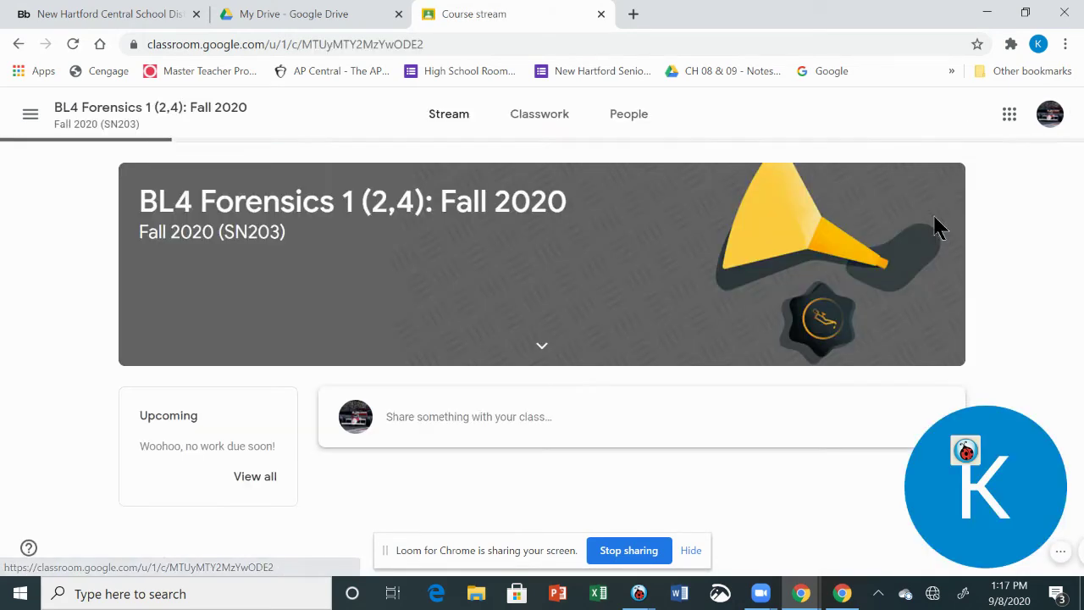
pyautogui.click(563, 129)
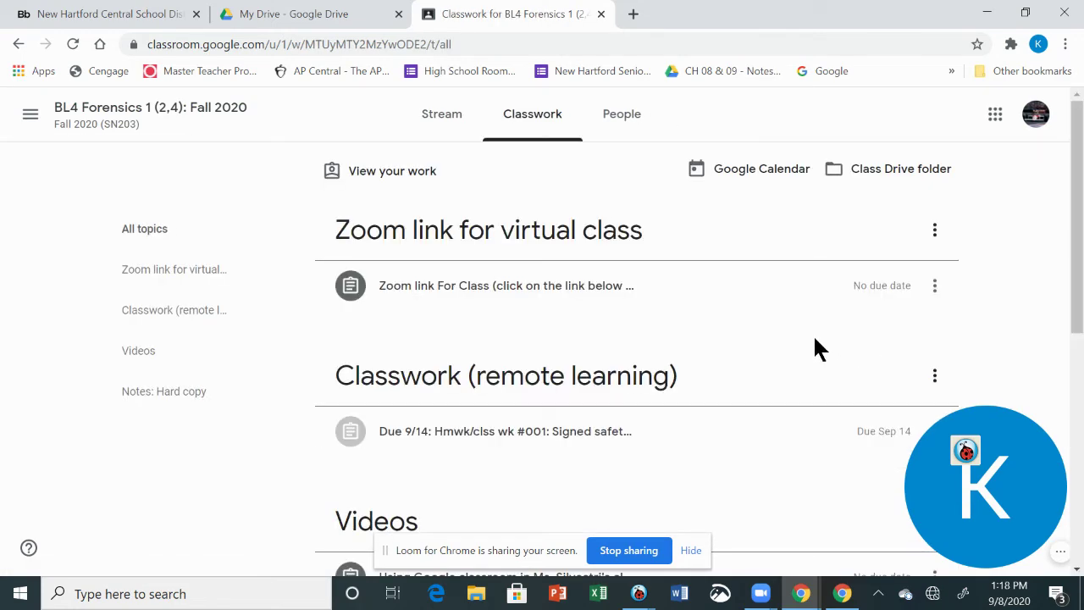
# Expand the Due 9/14 homework to show its instructions and attachments
pyautogui.scroll(-1, 811, 331)
pyautogui.scroll(1, 803, 337)
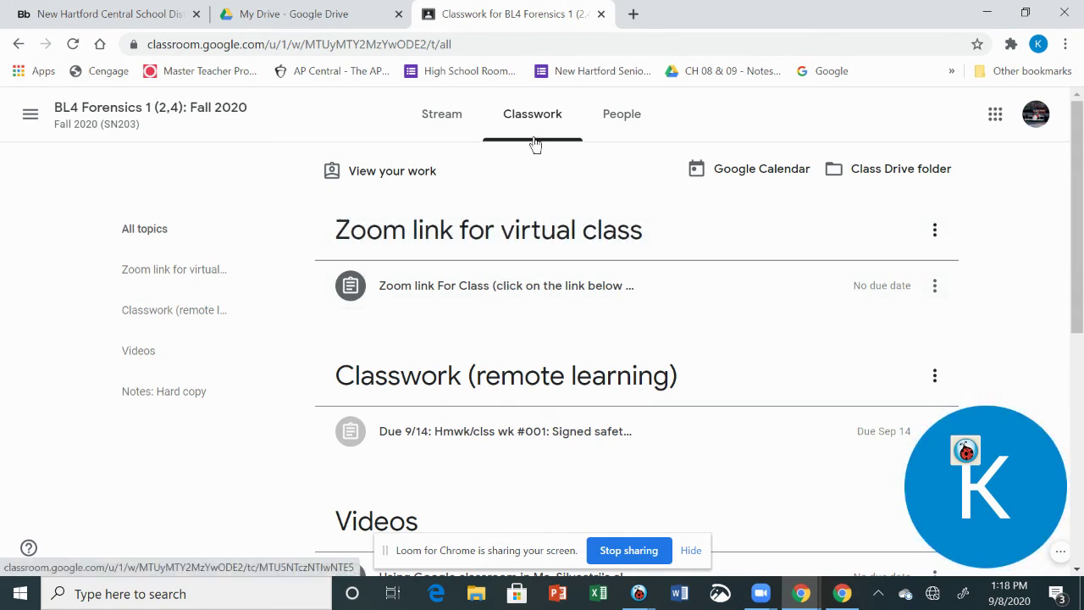
pyautogui.scroll(-4, 702, 336)
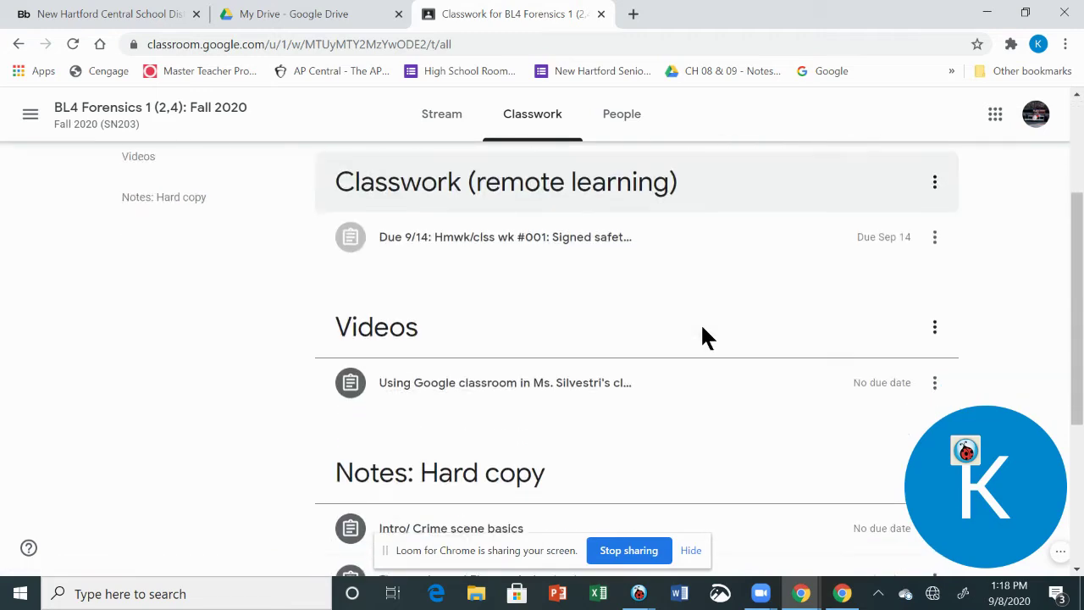
pyautogui.scroll(2, 707, 288)
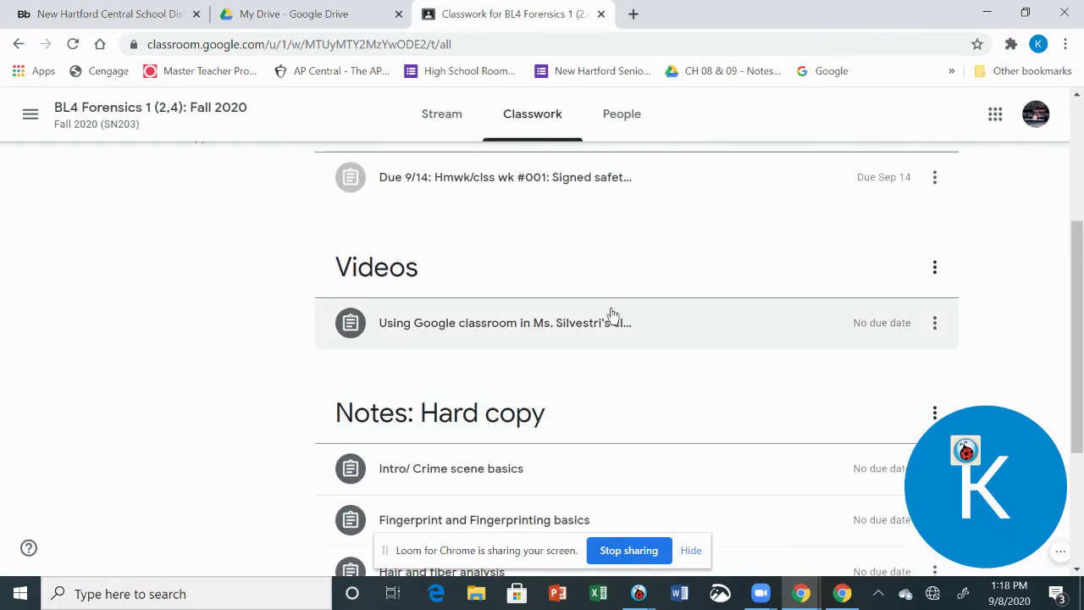
pyautogui.click(589, 190)
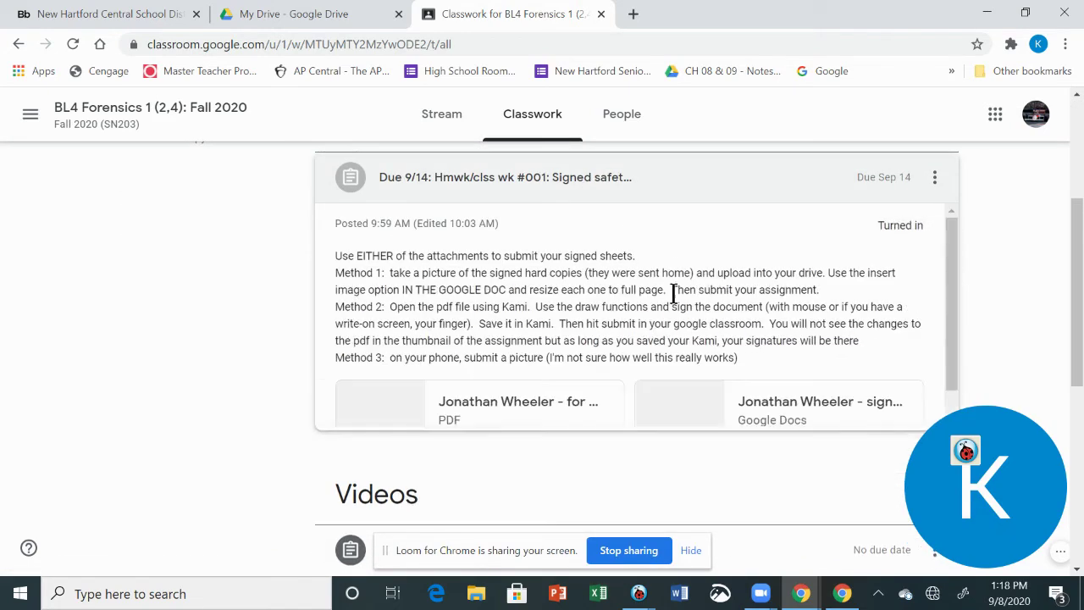
# Open the Due 9/14 assignment's details page and unsubmit it, confirming in the dialog
pyautogui.click(415, 449)
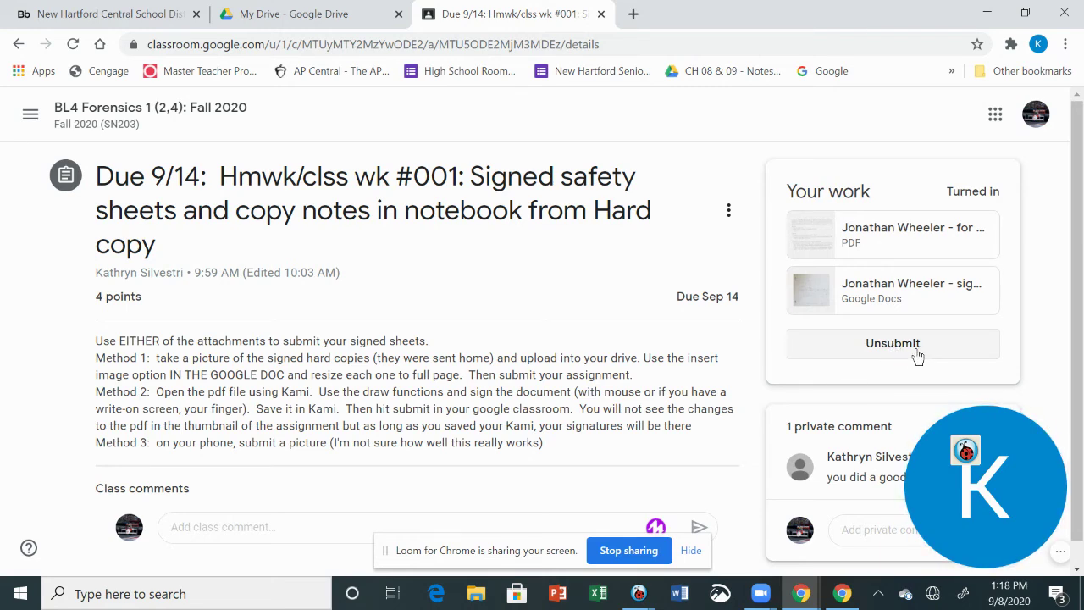
pyautogui.click(910, 353)
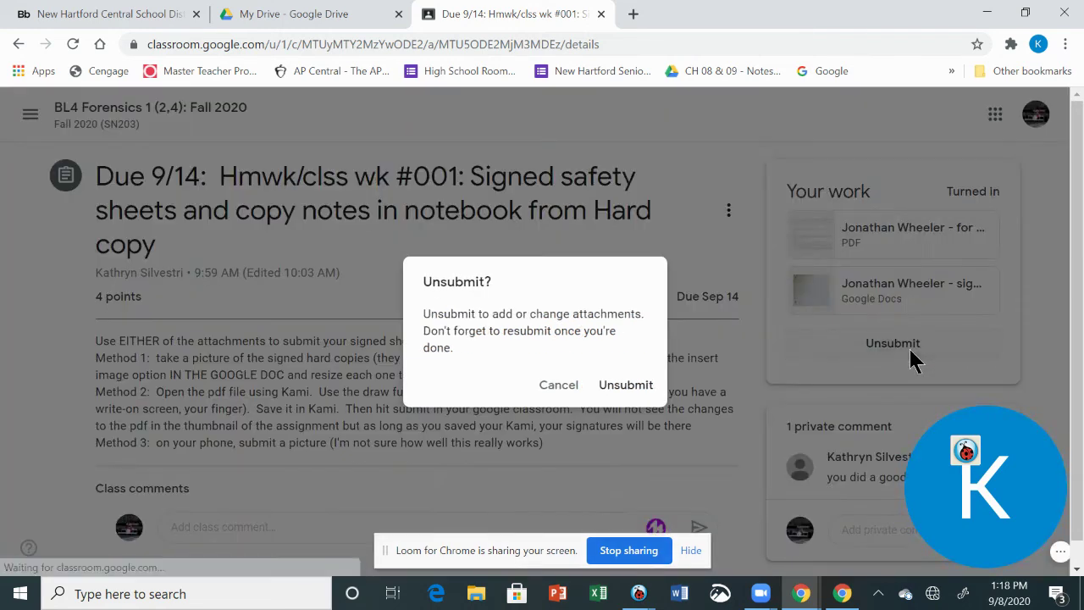
pyautogui.click(637, 388)
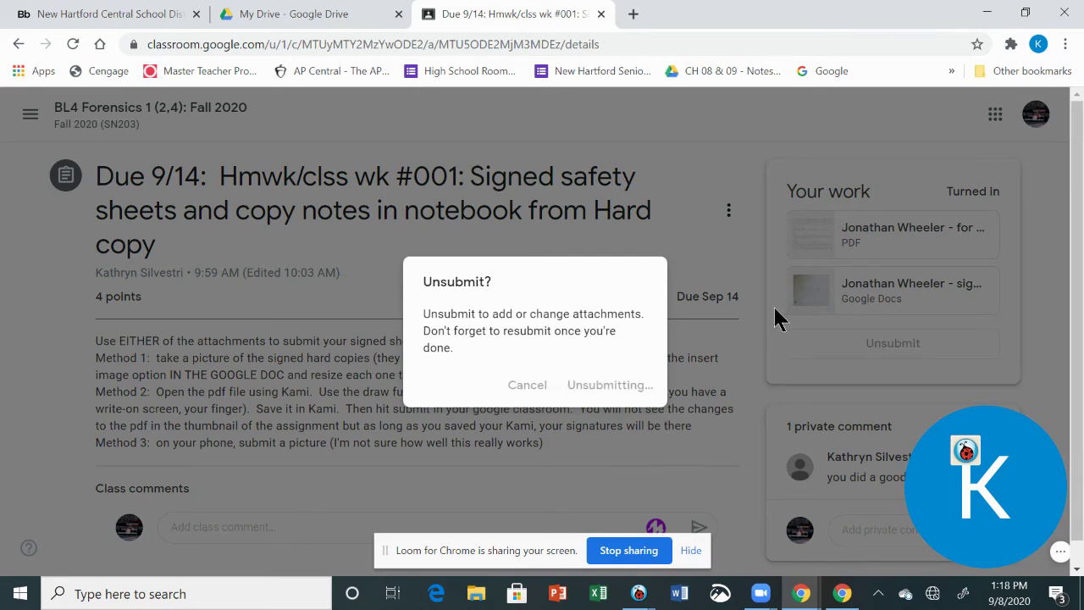
pyautogui.scroll(-2, 728, 321)
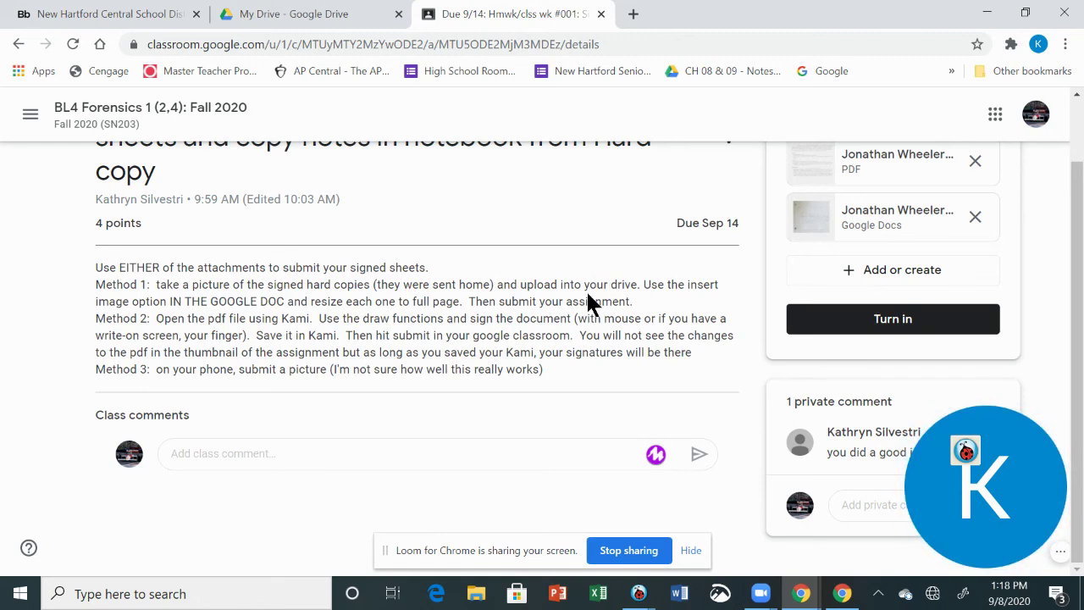
pyautogui.scroll(1, 602, 276)
pyautogui.scroll(-1, 614, 276)
# Open the safety sheet PDF in Kami, decline Recognize Text, and scroll to the signature lines
pyautogui.click(903, 164)
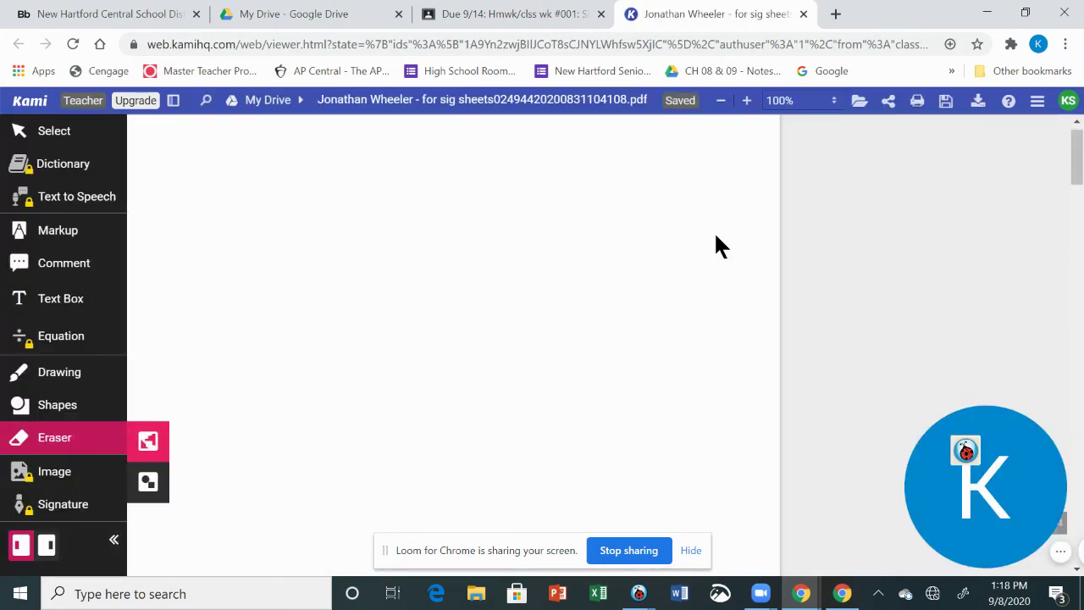
pyautogui.scroll(-5, 698, 227)
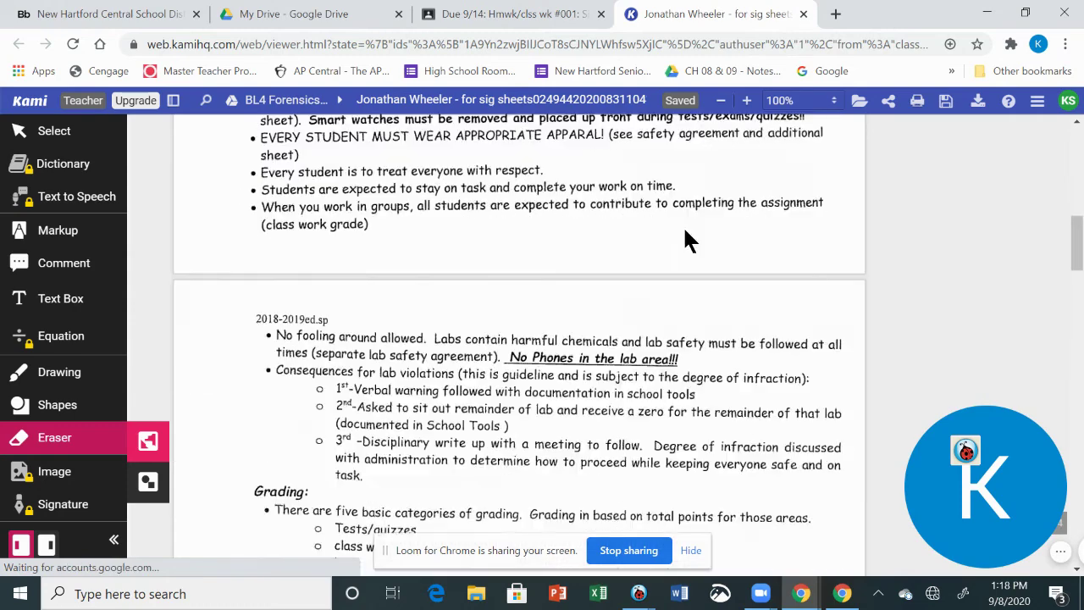
pyautogui.click(818, 269)
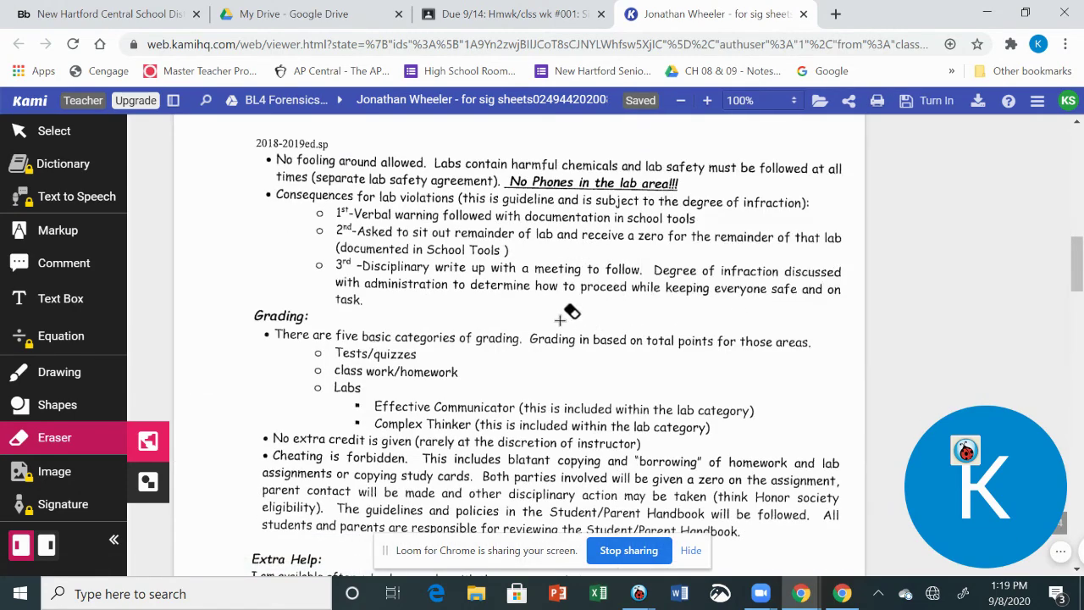
pyautogui.scroll(-5, 576, 305)
pyautogui.scroll(-3, 649, 264)
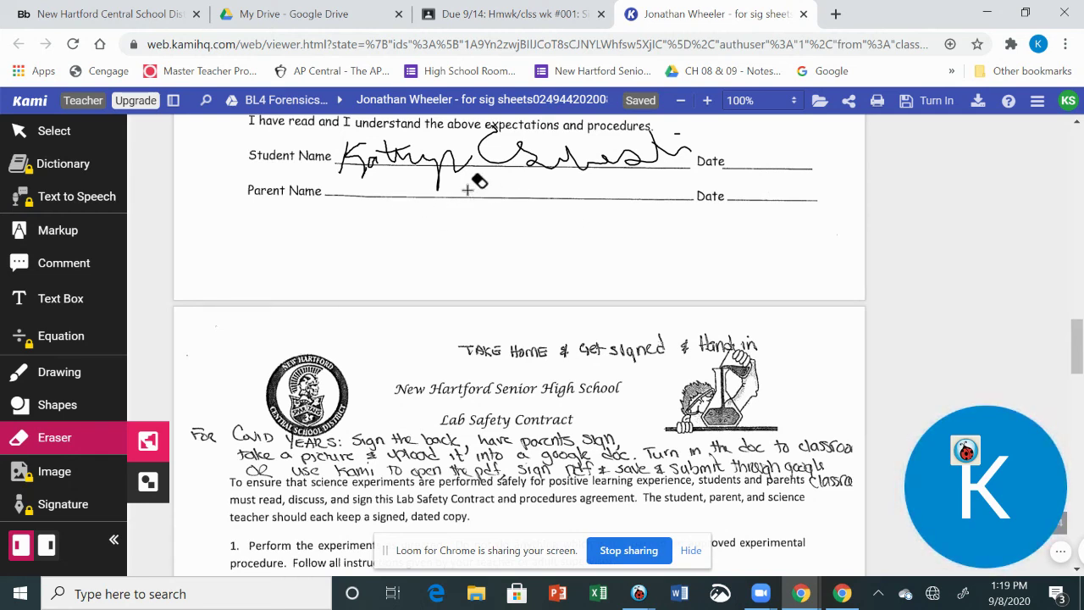
# Draw a green freehand signature on the Parent Name line and save the PDF to Google Drive
pyautogui.press('d')
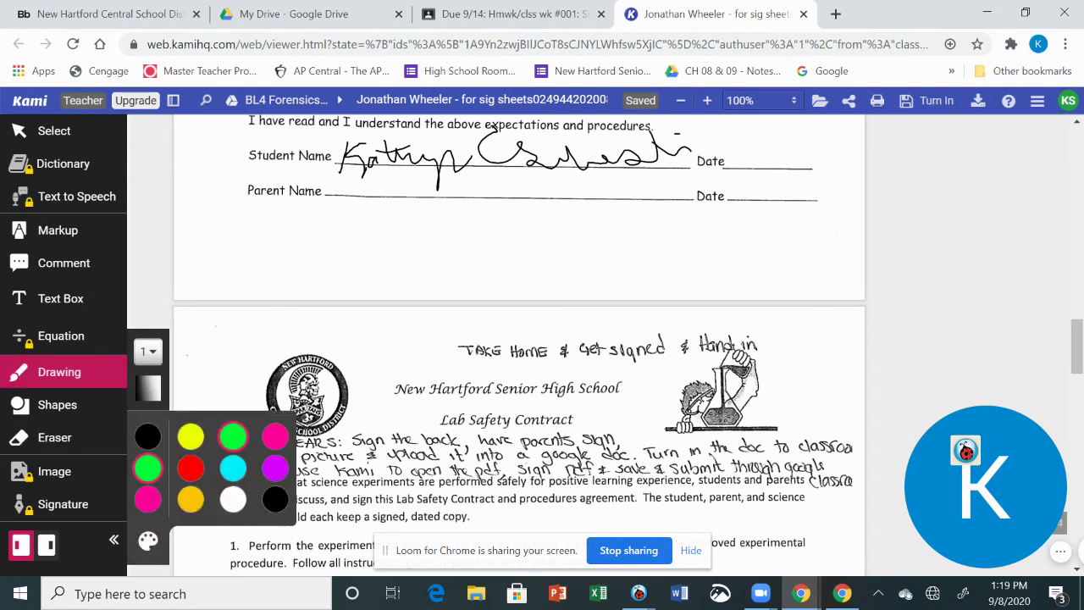
pyautogui.moveTo(348, 175); pyautogui.dragTo(508, 163)
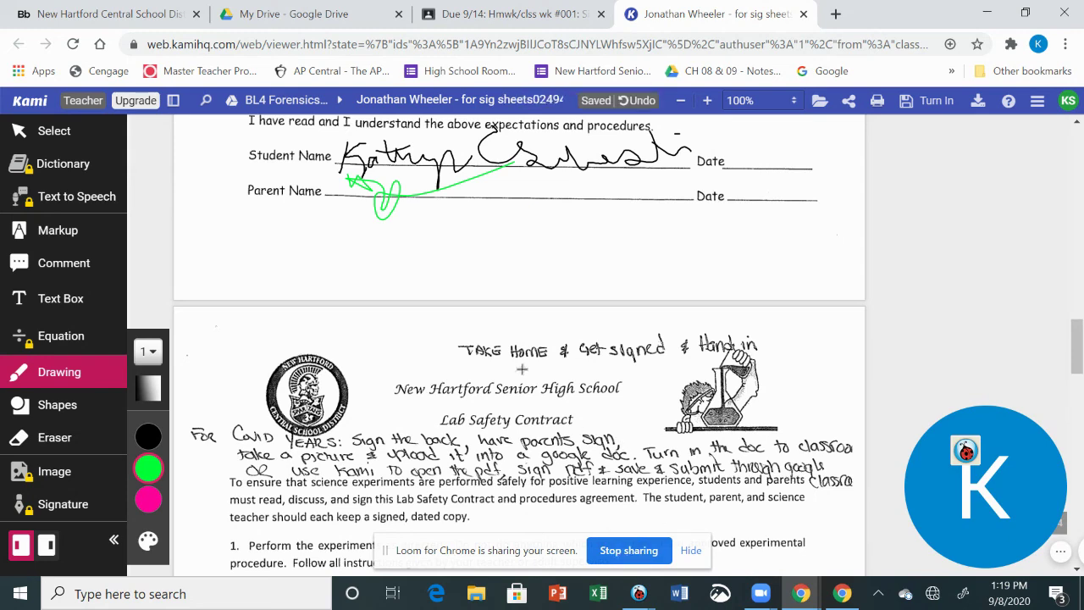
pyautogui.scroll(3, 595, 357)
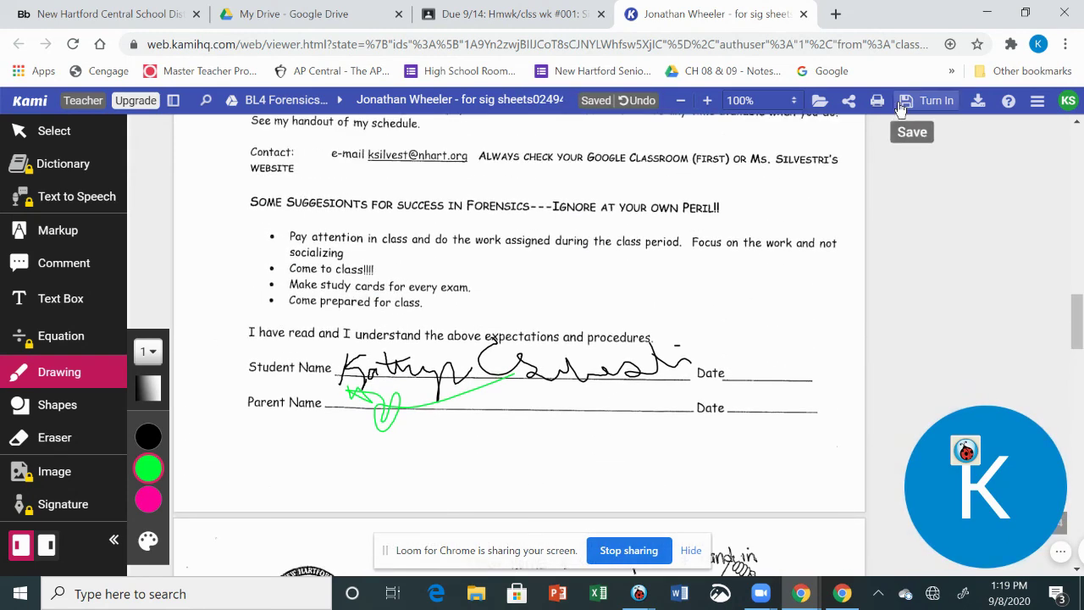
pyautogui.click(905, 104)
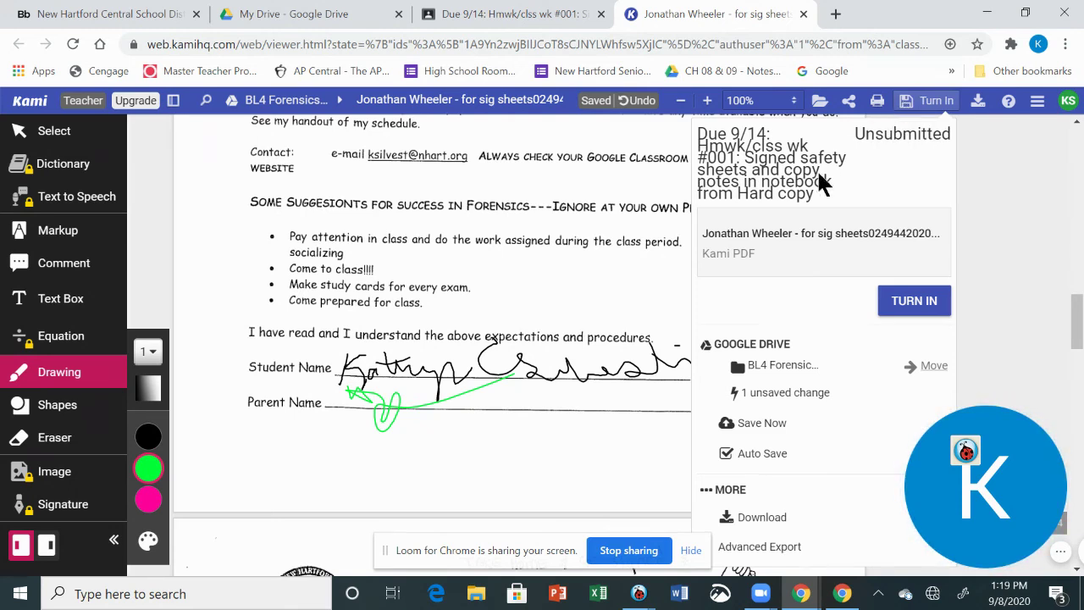
pyautogui.click(784, 425)
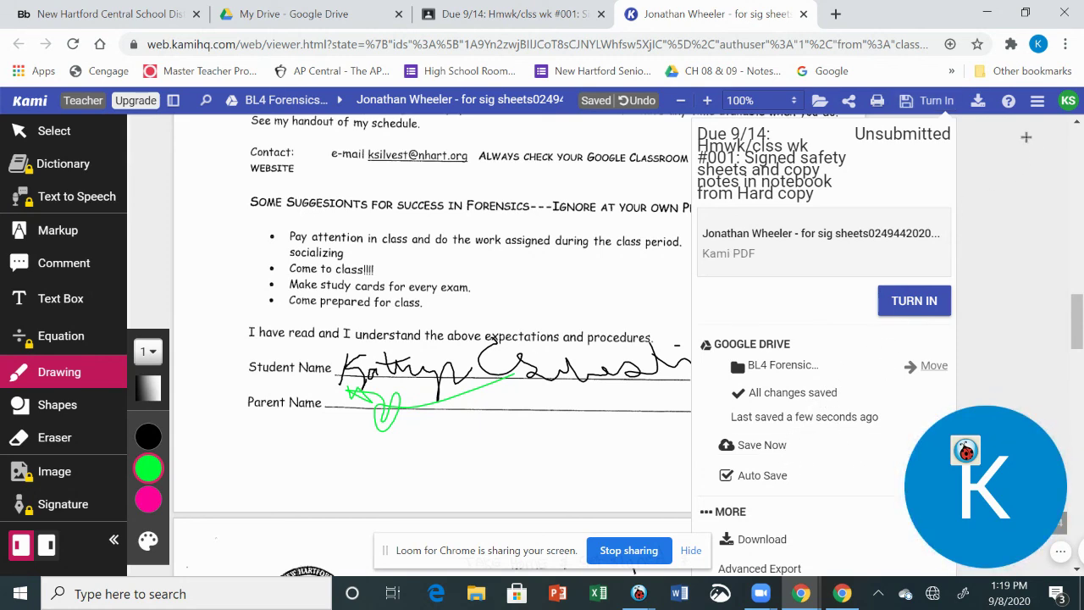
# Back in Classroom, turn in the Due 9/14 homework with the signed PDF and the Google Doc
pyautogui.click(804, 14)
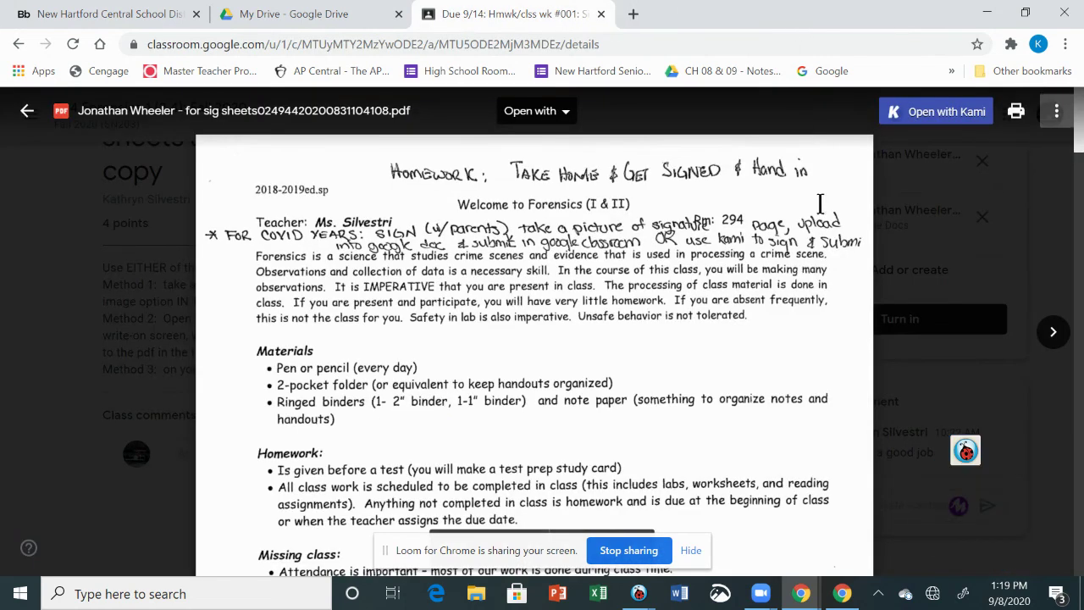
pyautogui.click(26, 110)
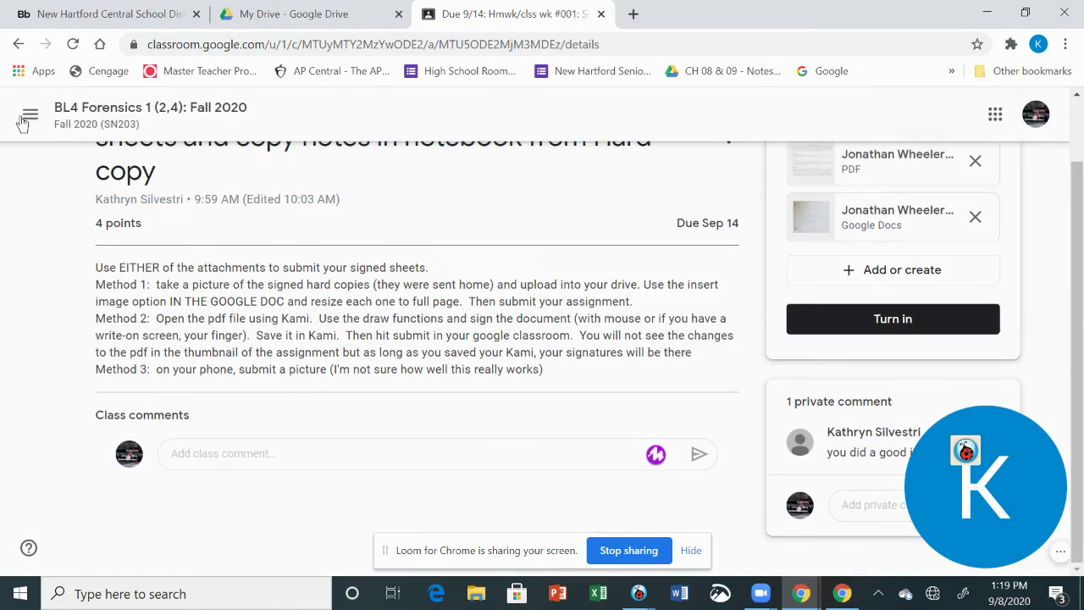
pyautogui.click(949, 337)
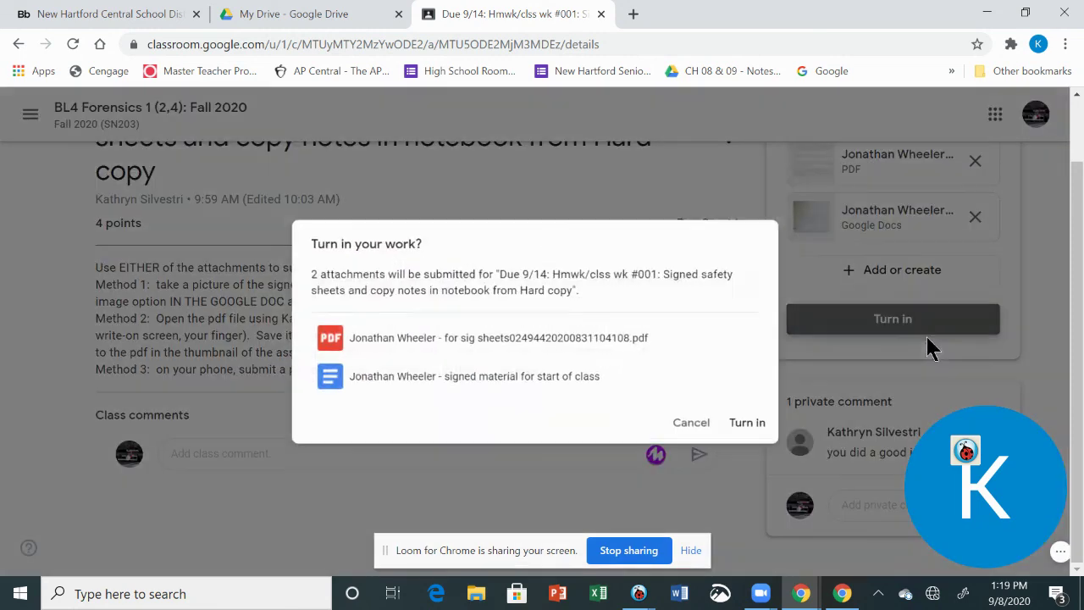
pyautogui.click(588, 352)
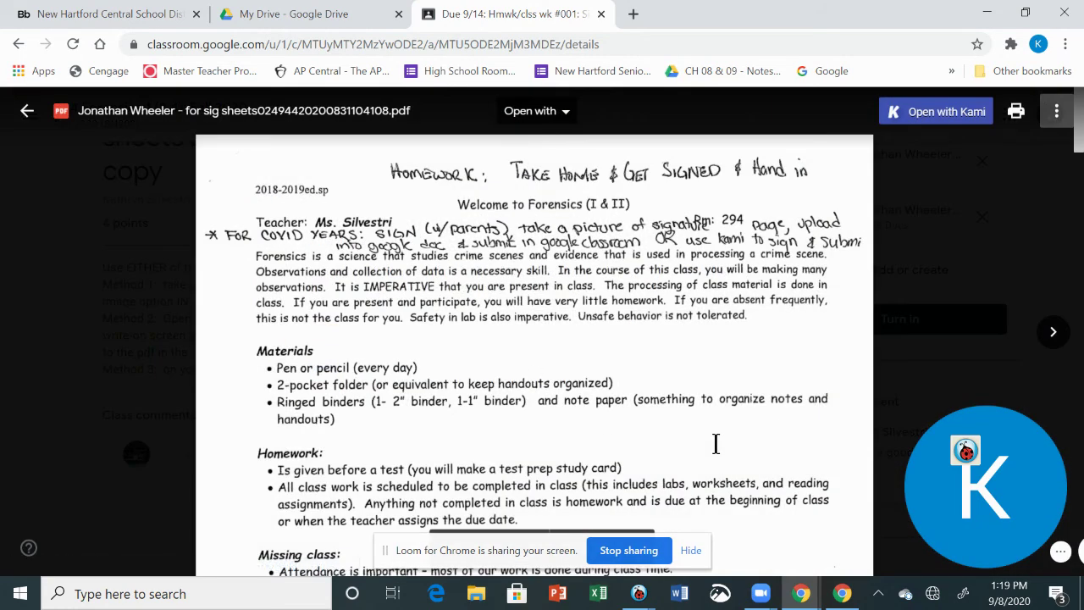
pyautogui.click(26, 110)
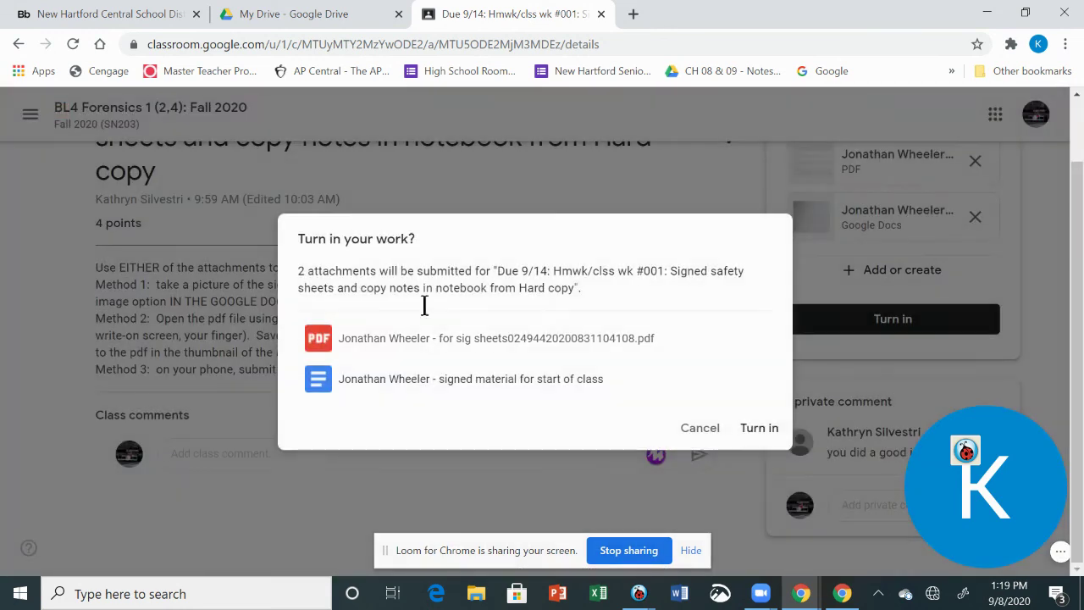
pyautogui.click(759, 429)
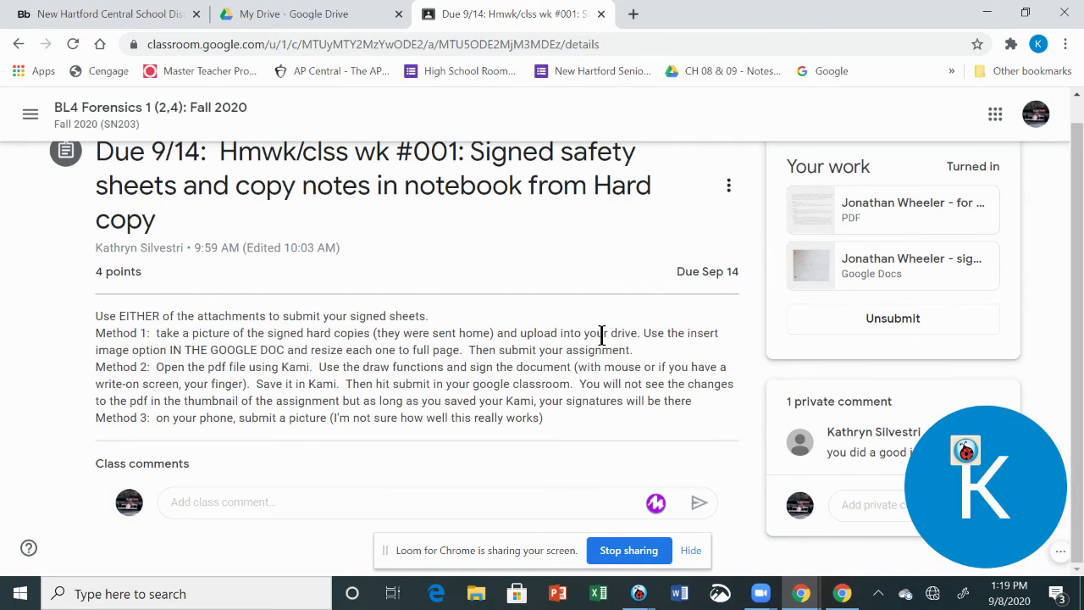
pyautogui.scroll(1, 601, 335)
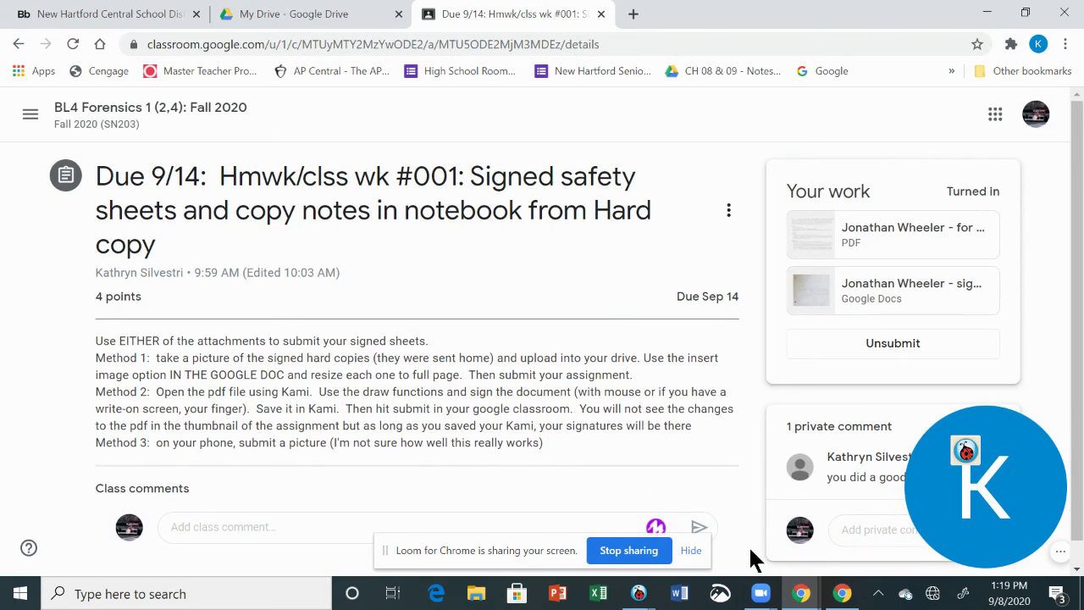
pyautogui.moveTo(999, 491); pyautogui.dragTo(110, 175)
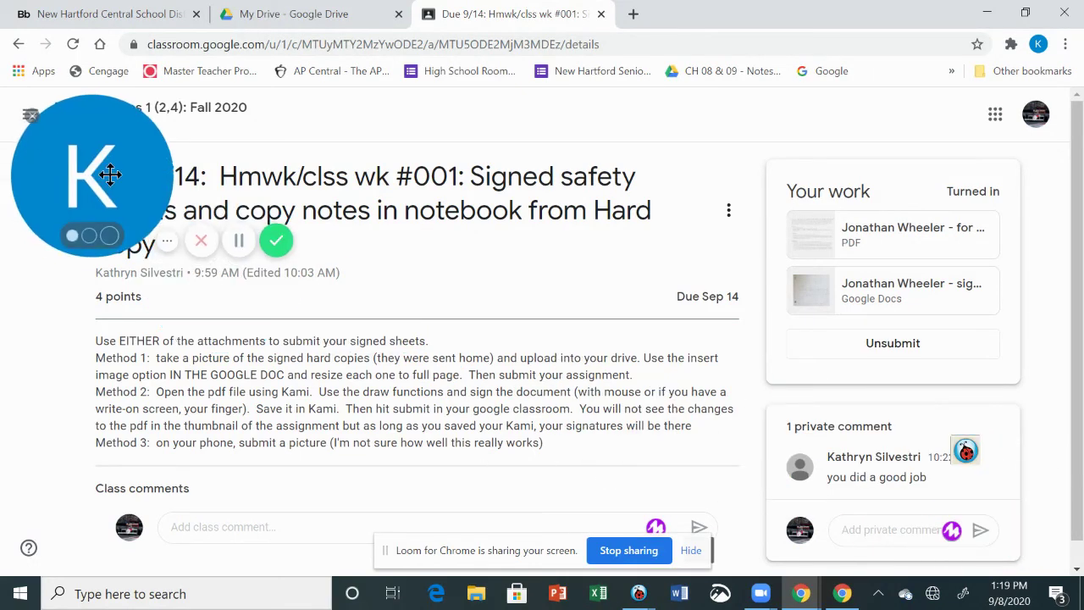